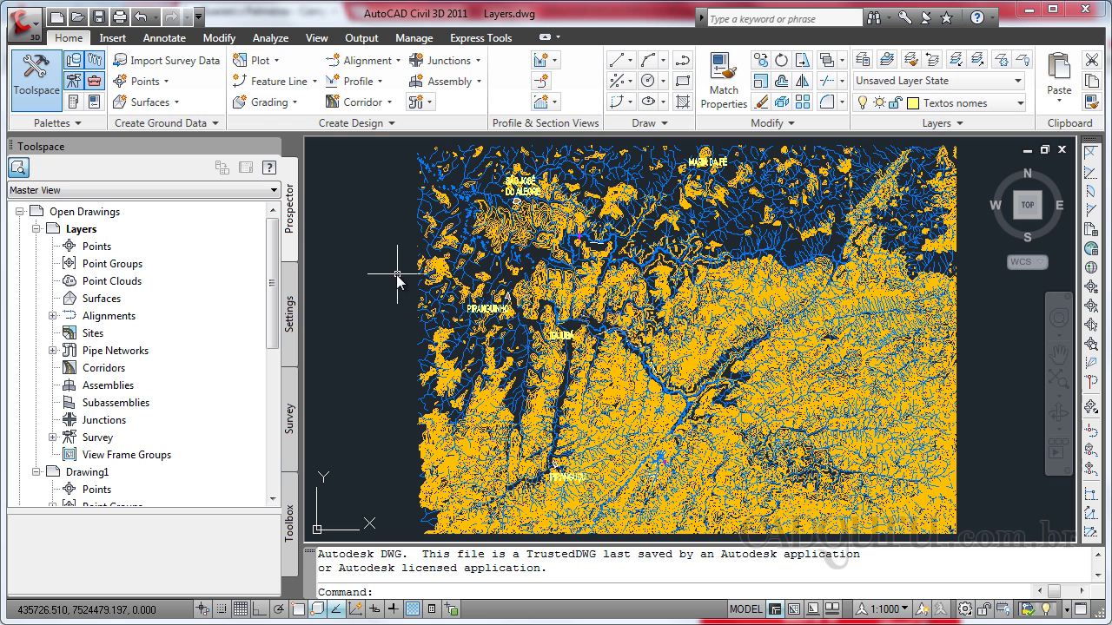
# Select several river lines in the northern part of the map to check their layer, and clear the selection.
pyautogui.moveTo(470, 220)
pyautogui.click(485, 189)
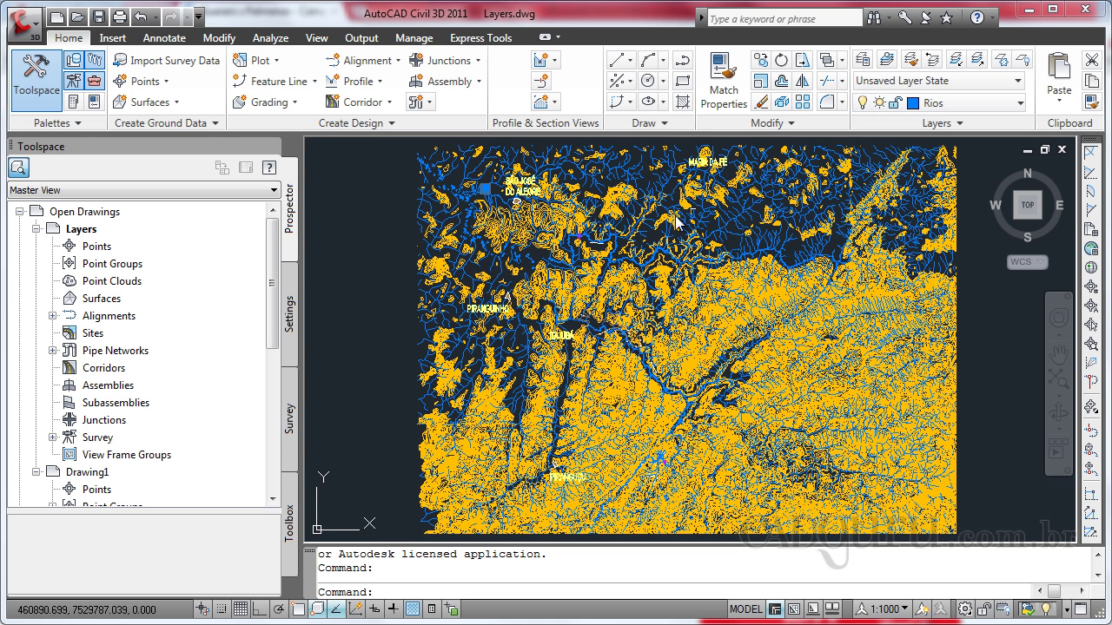
pyautogui.click(564, 208)
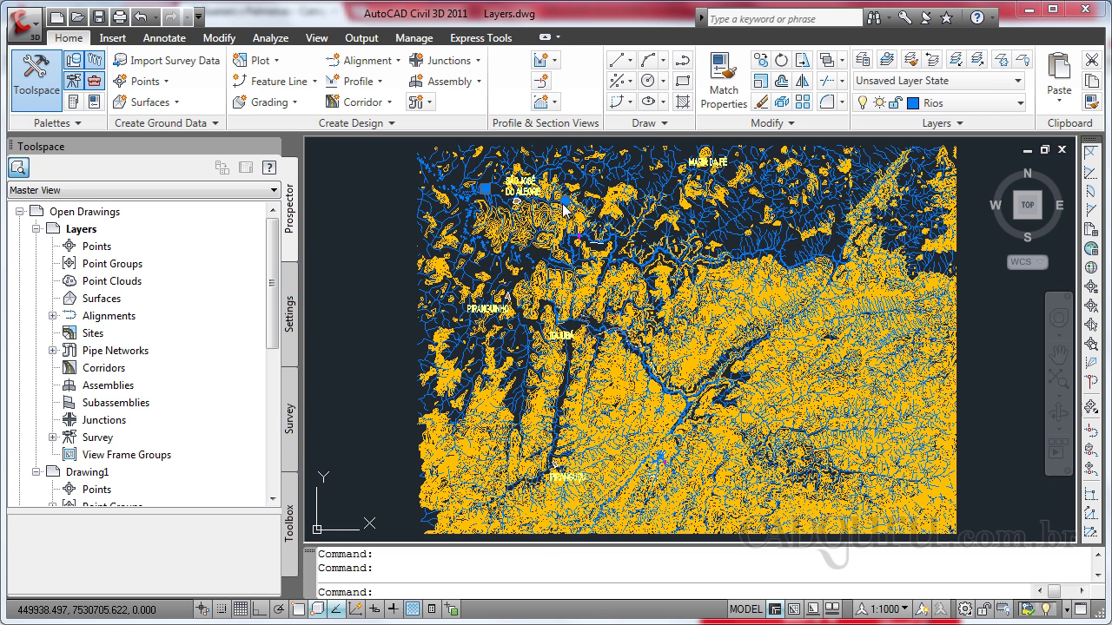
pyautogui.moveTo(612, 202)
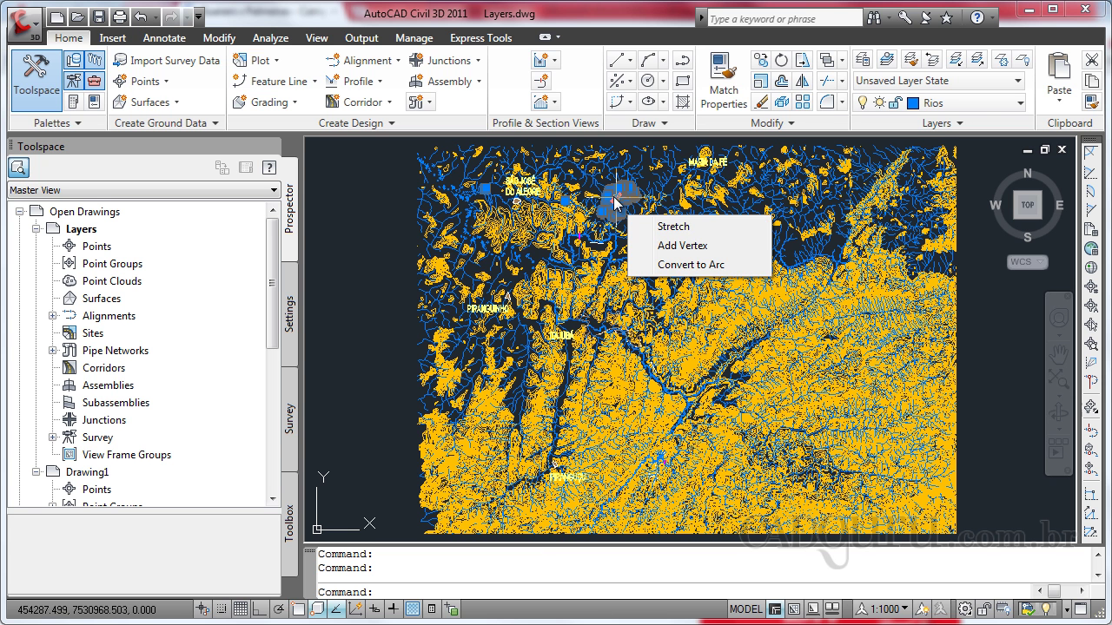
pyautogui.click(673, 225)
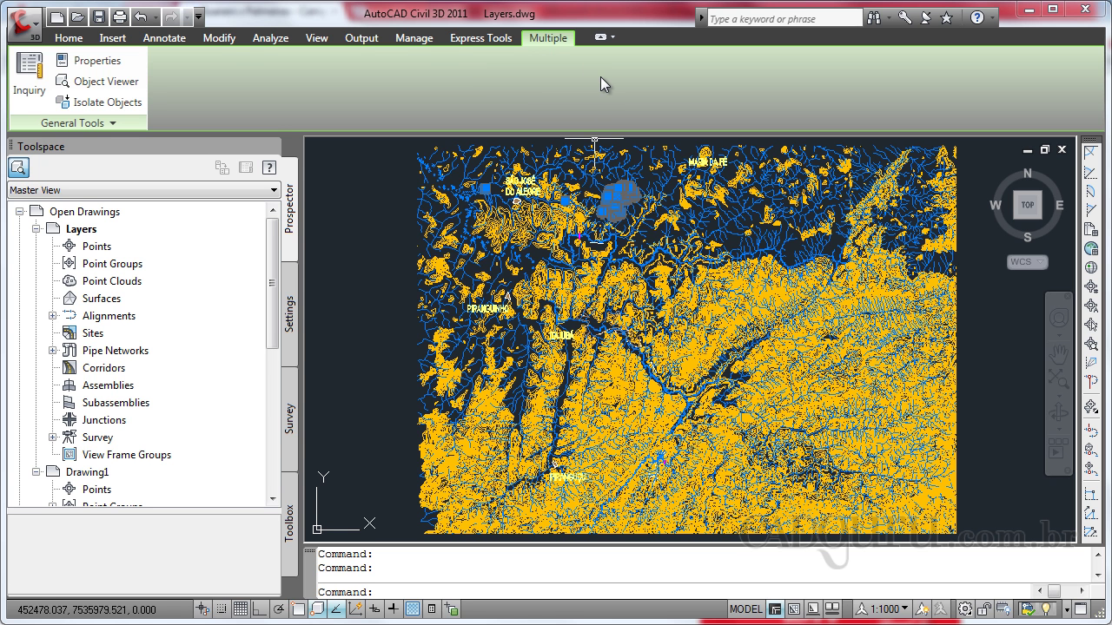
pyautogui.moveTo(606, 211)
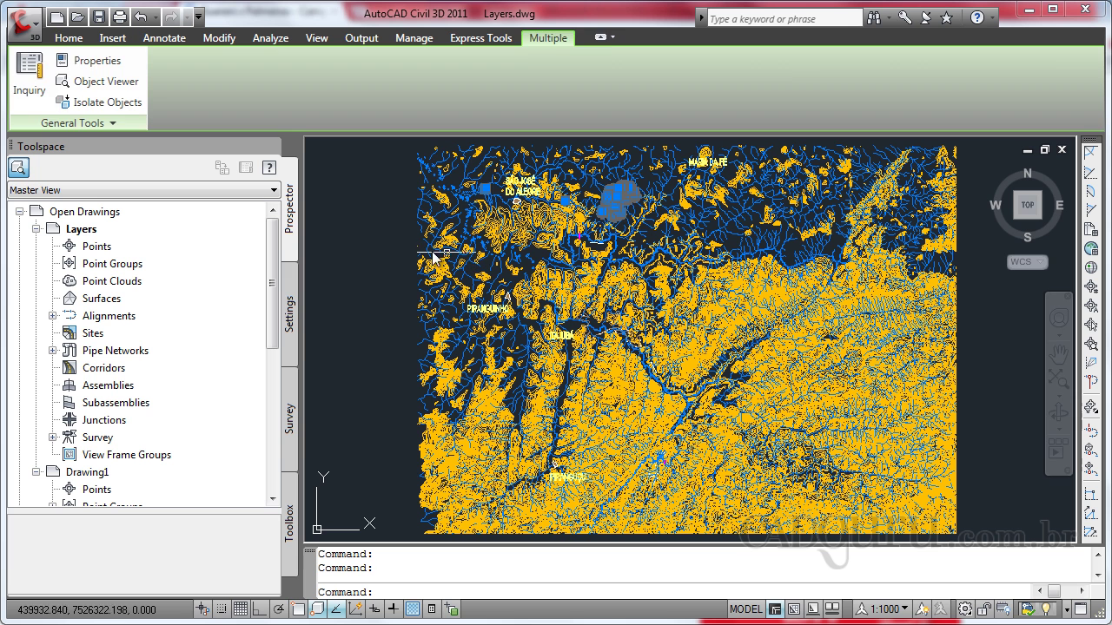
pyautogui.press('Escape')
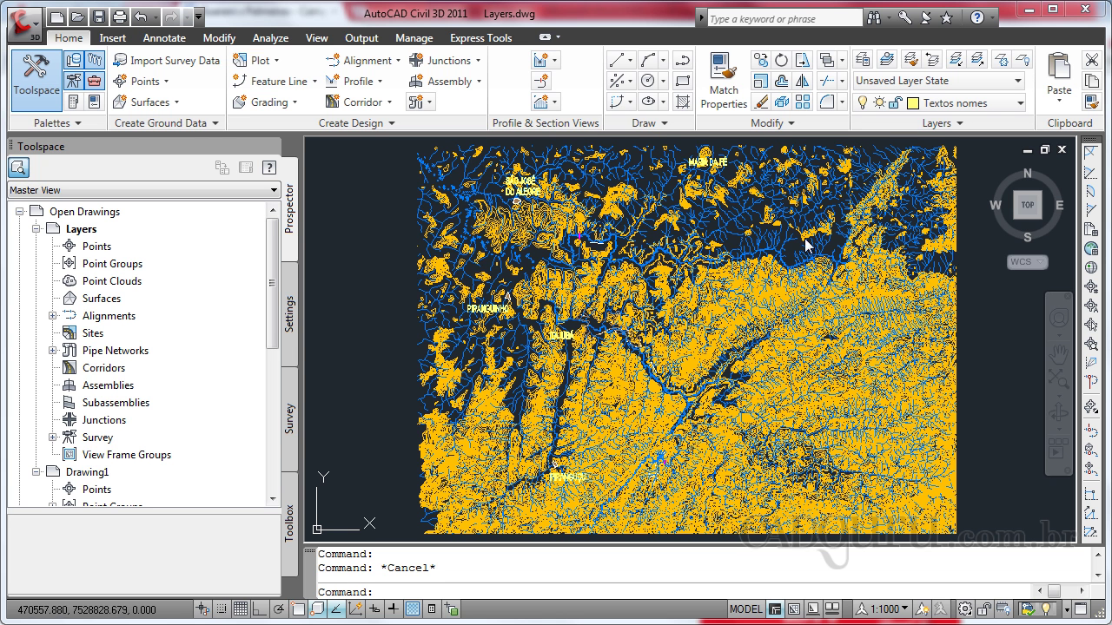
# Select the MARIA DA FÉ place name and a contour line in turn to check the layer of each.
pyautogui.click(704, 163)
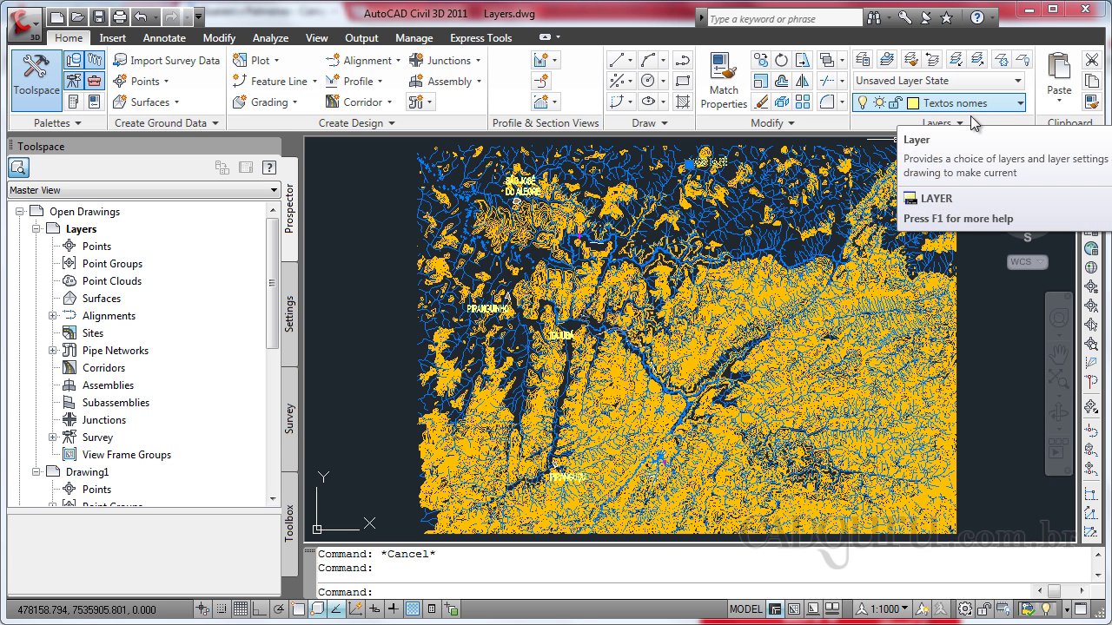
pyautogui.press('Escape')
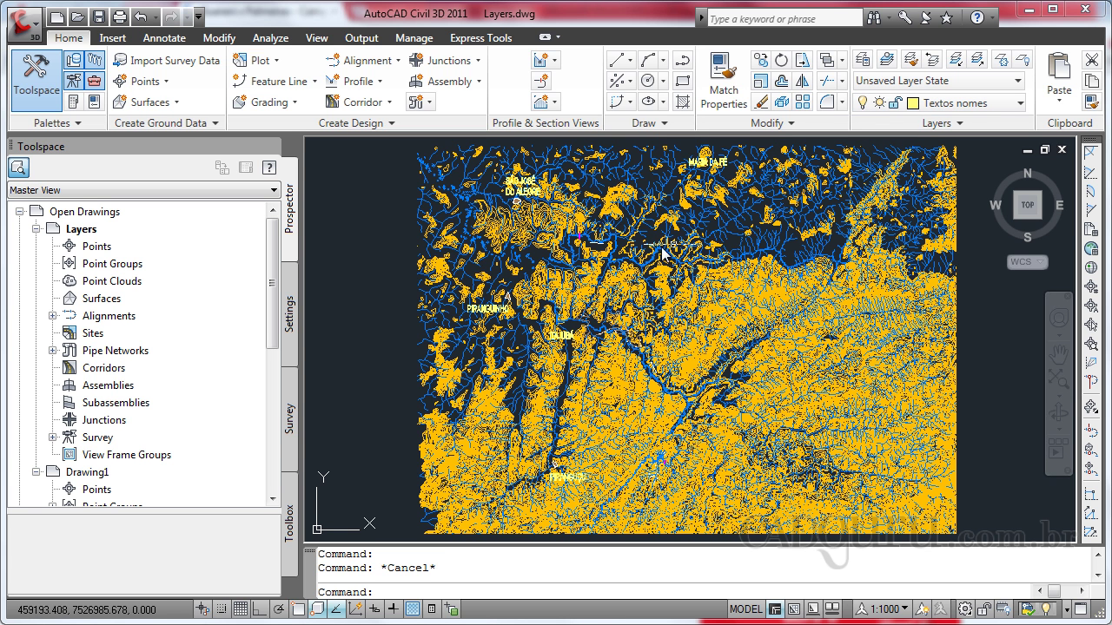
pyautogui.click(619, 396)
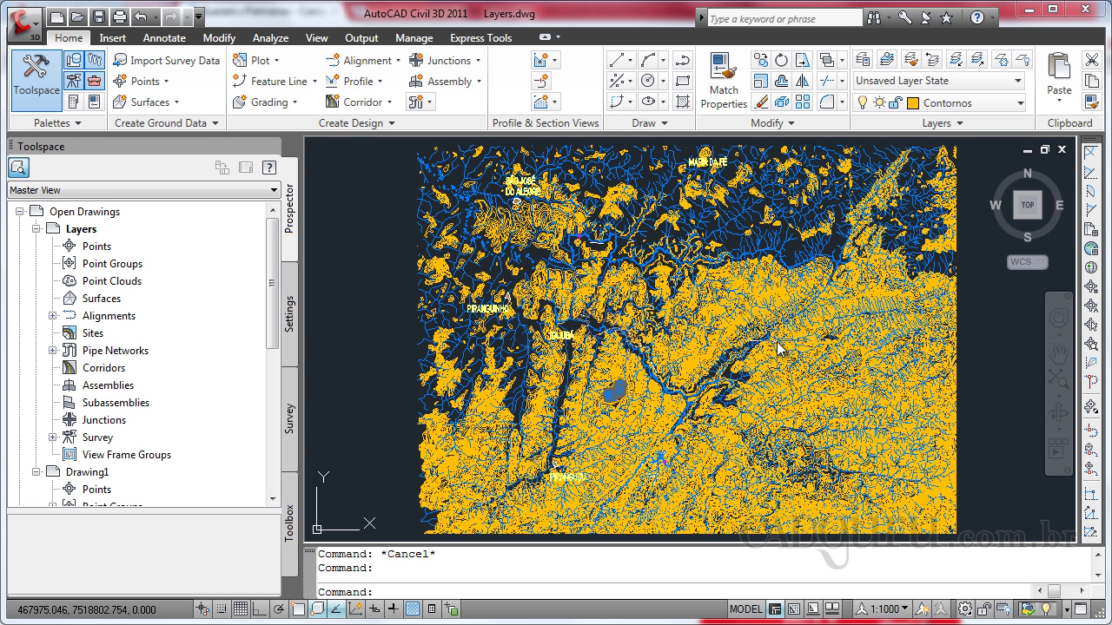
pyautogui.press('Escape')
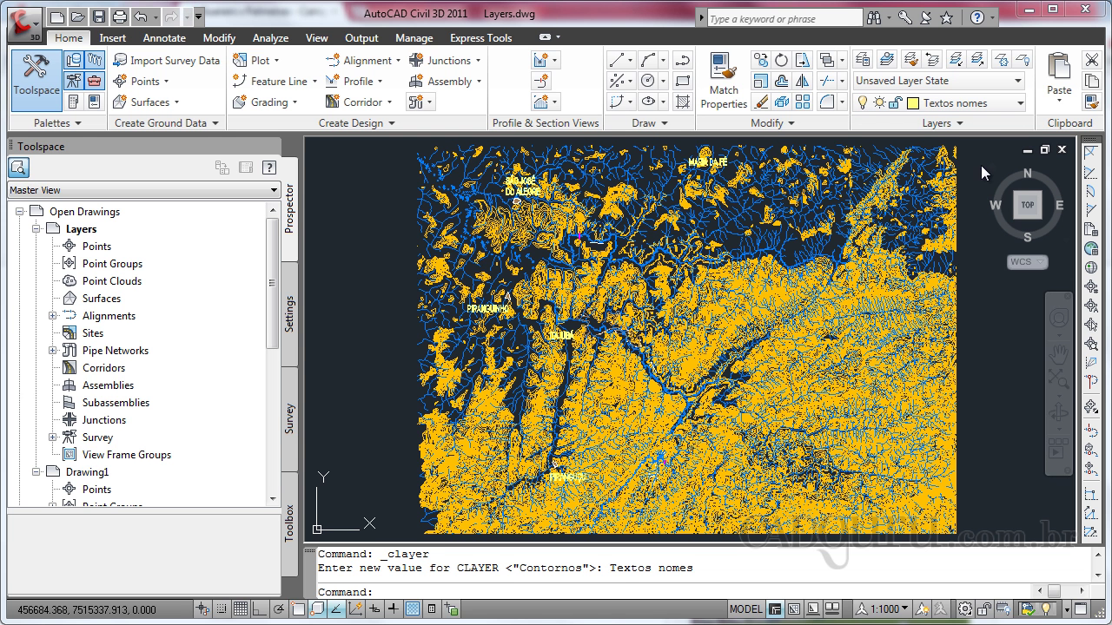
# Find the Contornos layer and turn it off and back on.
pyautogui.click(1009, 105)
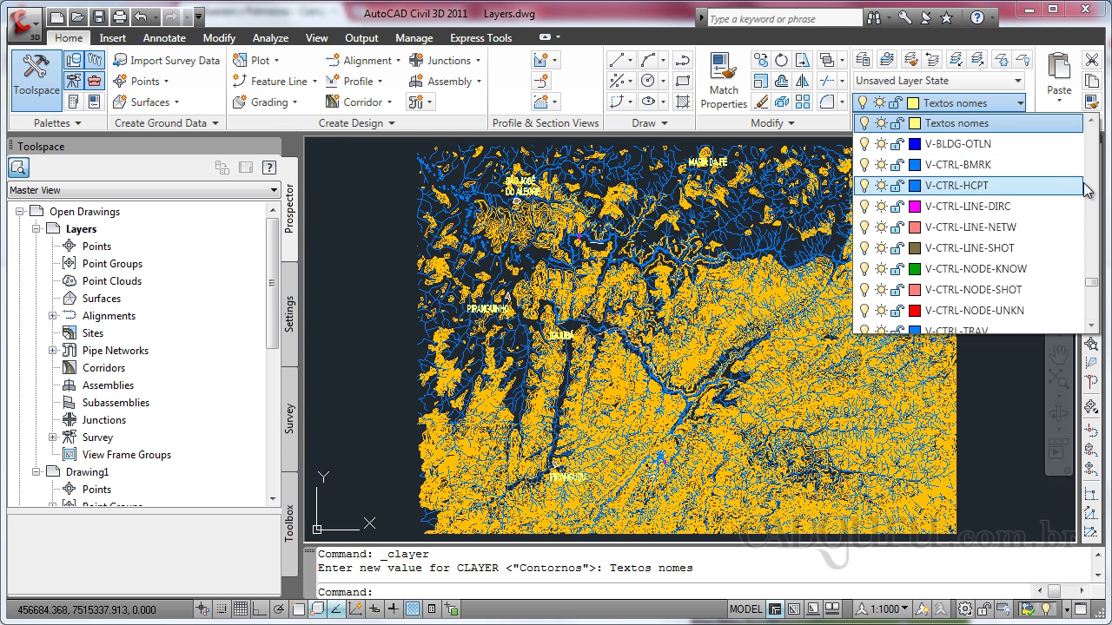
pyautogui.click(1091, 122)
pyautogui.click(1091, 123)
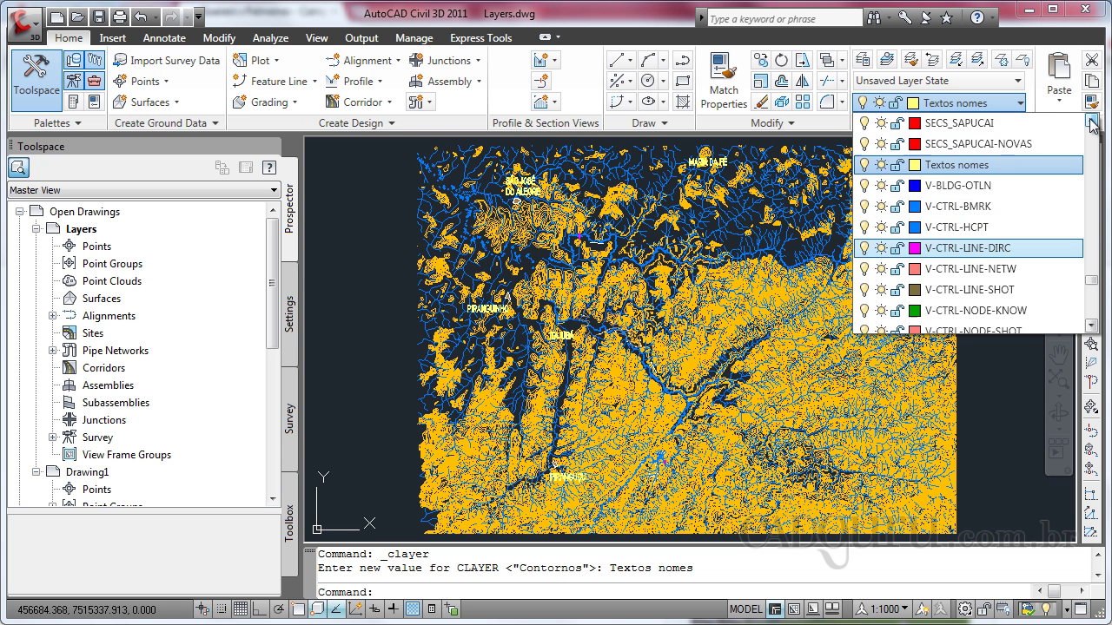
pyautogui.click(1091, 122)
pyautogui.click(1091, 122)
pyautogui.click(1091, 122)
pyautogui.click(1091, 123)
pyautogui.click(1091, 123)
pyautogui.click(1091, 123)
pyautogui.click(1091, 122)
pyautogui.click(1091, 123)
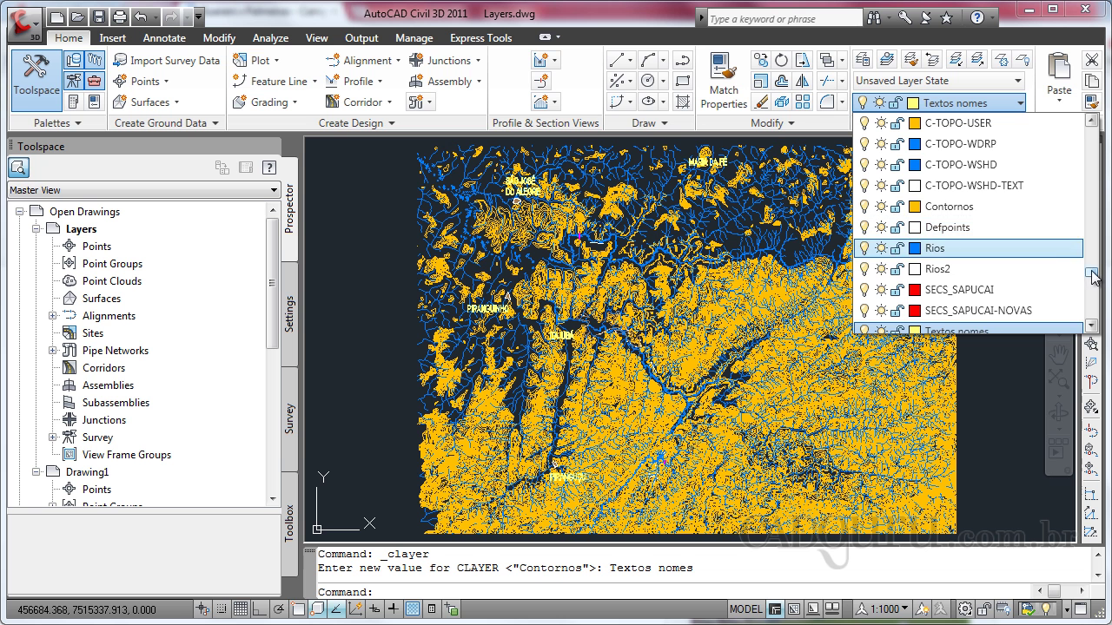
pyautogui.click(1092, 222)
pyautogui.moveTo(1092, 217); pyautogui.dragTo(1086, 129)
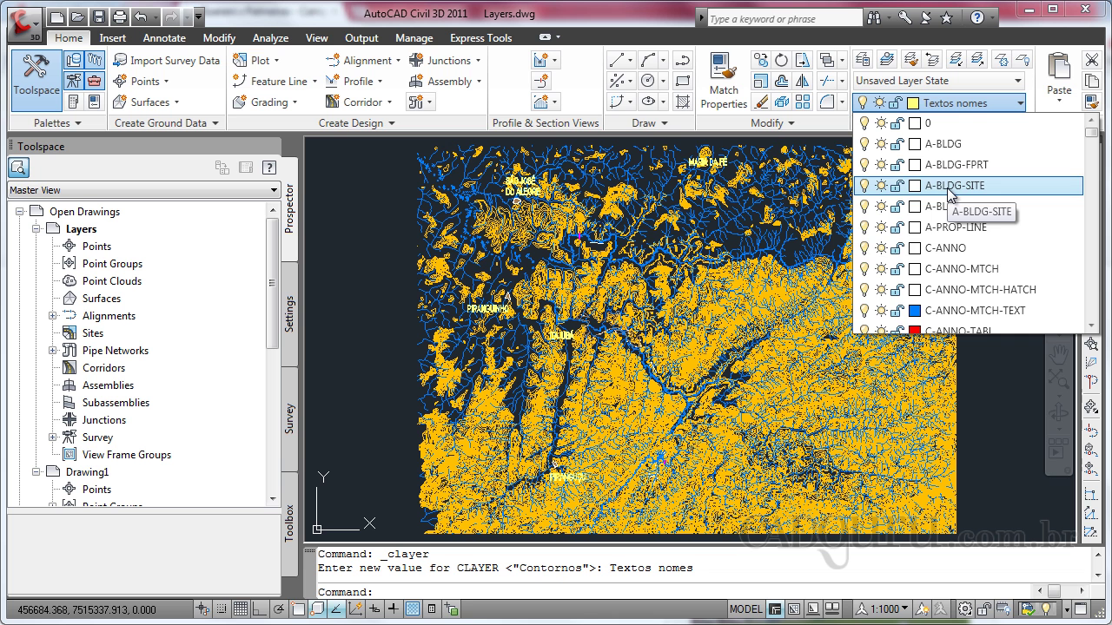
pyautogui.write('co')
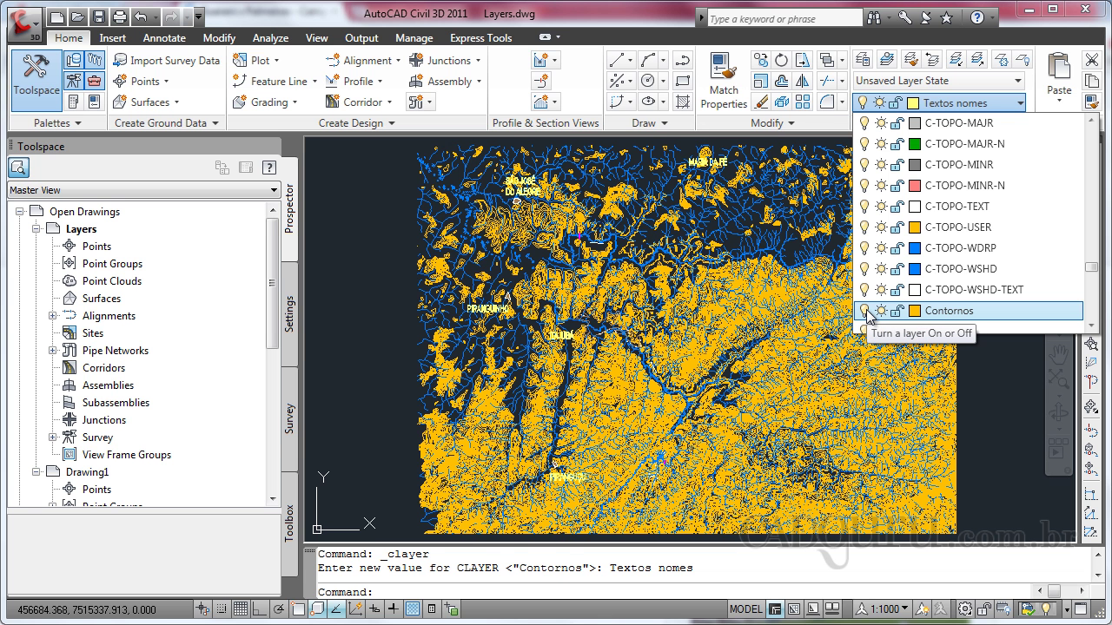
pyautogui.click(864, 311)
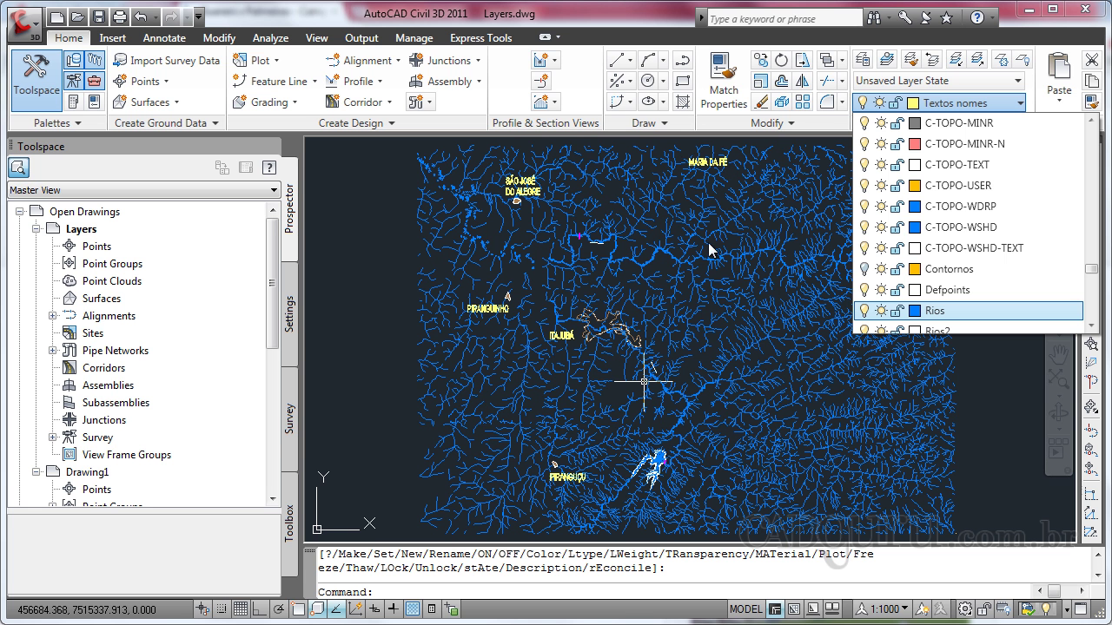
pyautogui.click(865, 269)
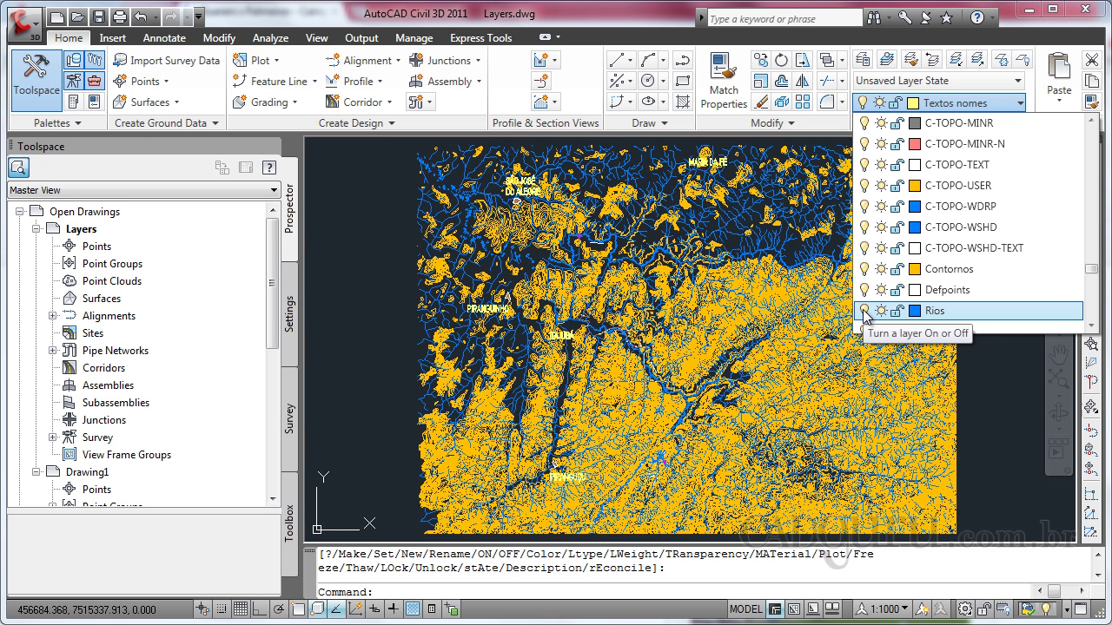
# Turn the Rios layer off and back on, and close the layer list.
pyautogui.click(865, 311)
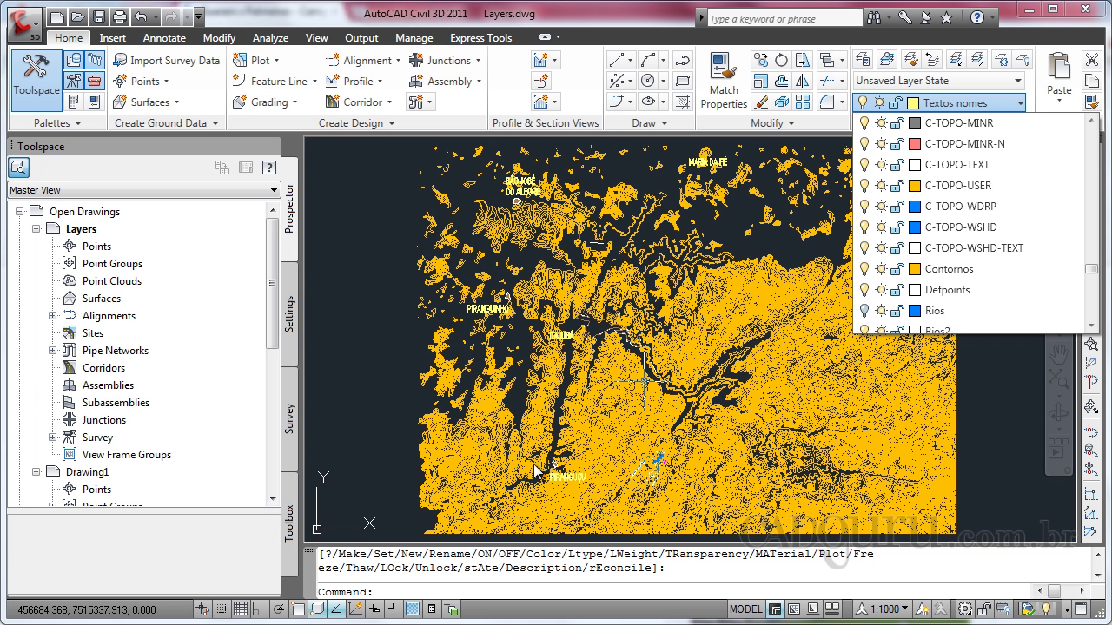
pyautogui.click(864, 311)
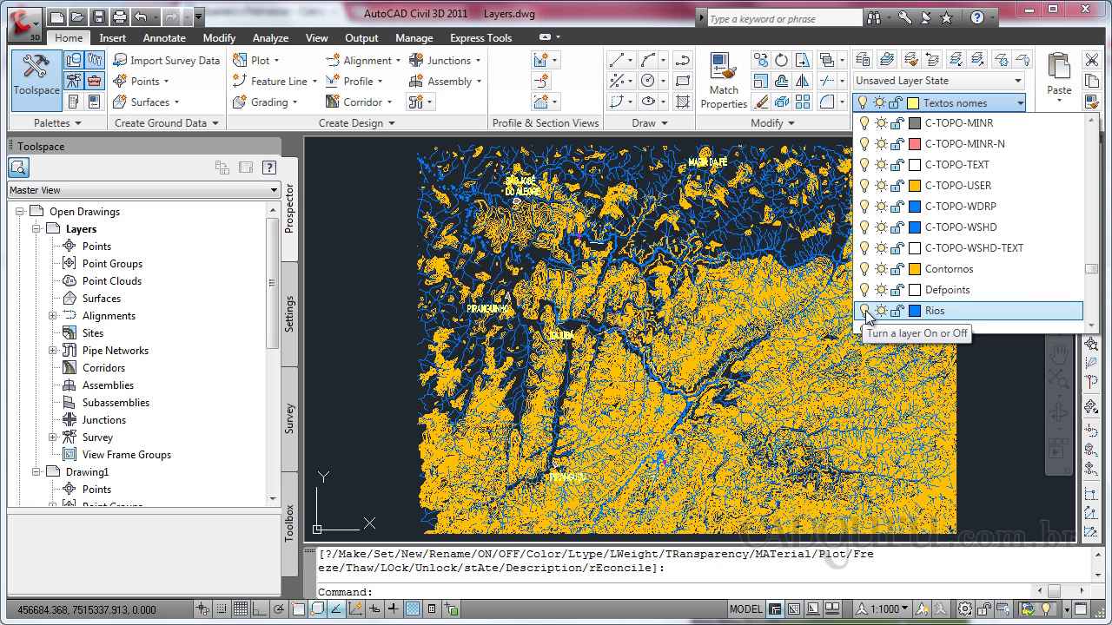
pyautogui.click(864, 311)
pyautogui.click(864, 311)
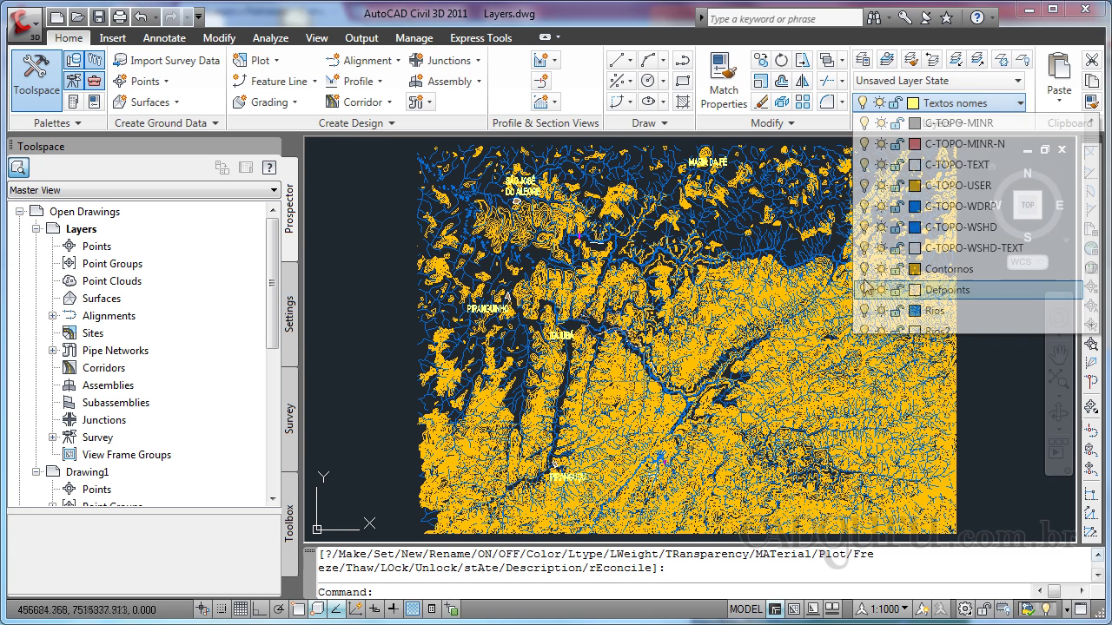
pyautogui.click(893, 113)
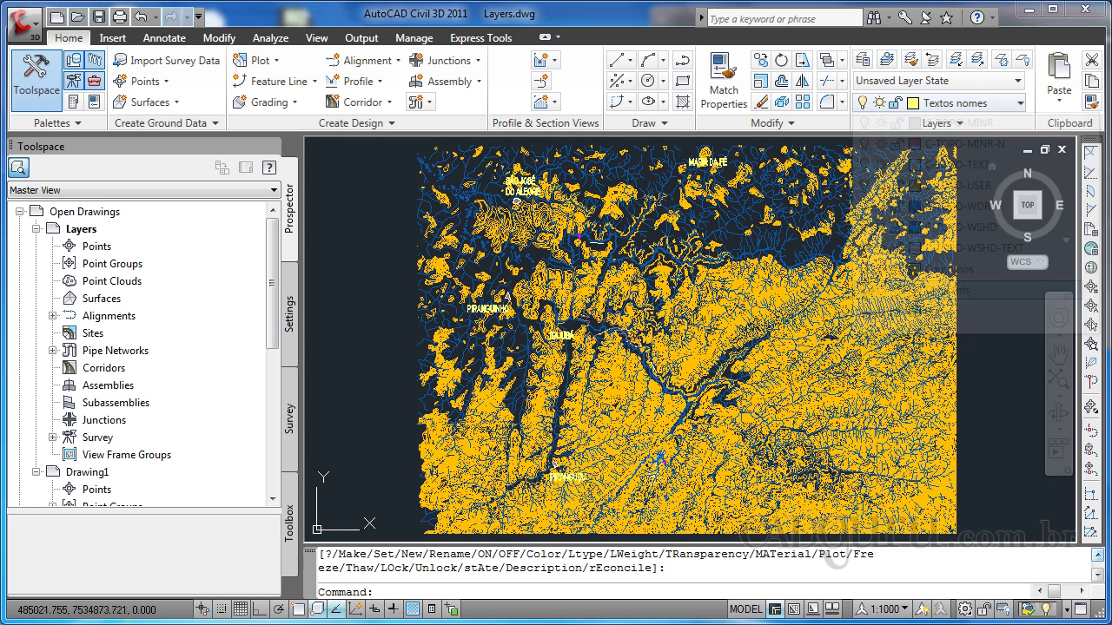
# Freeze the Contornos layer in all viewports and thaw it again.
pyautogui.click(946, 105)
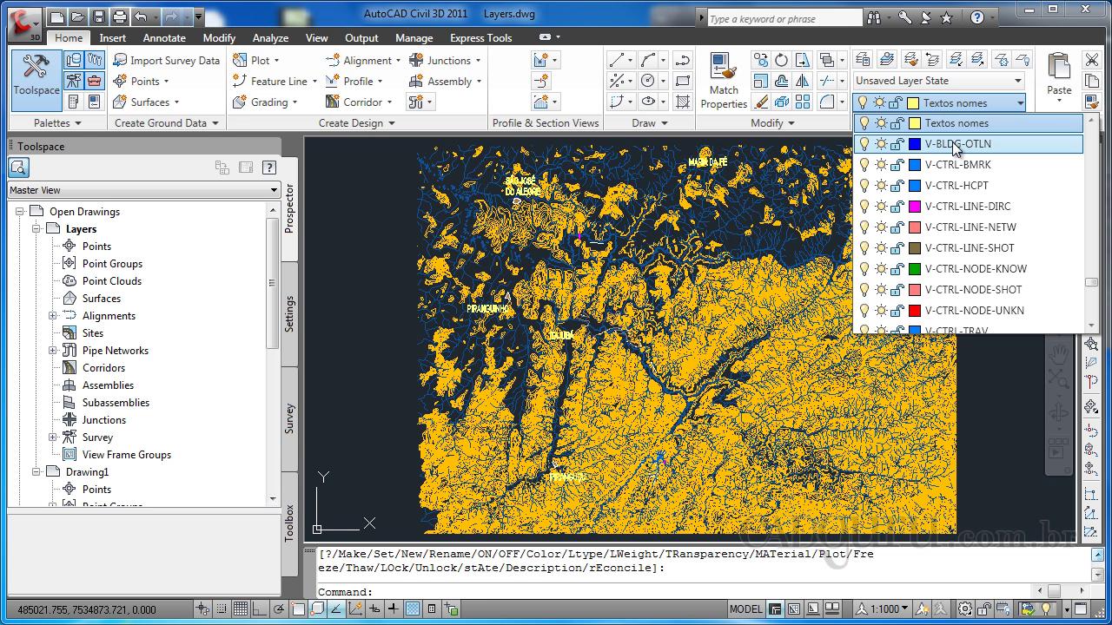
pyautogui.scroll(5, 956, 148)
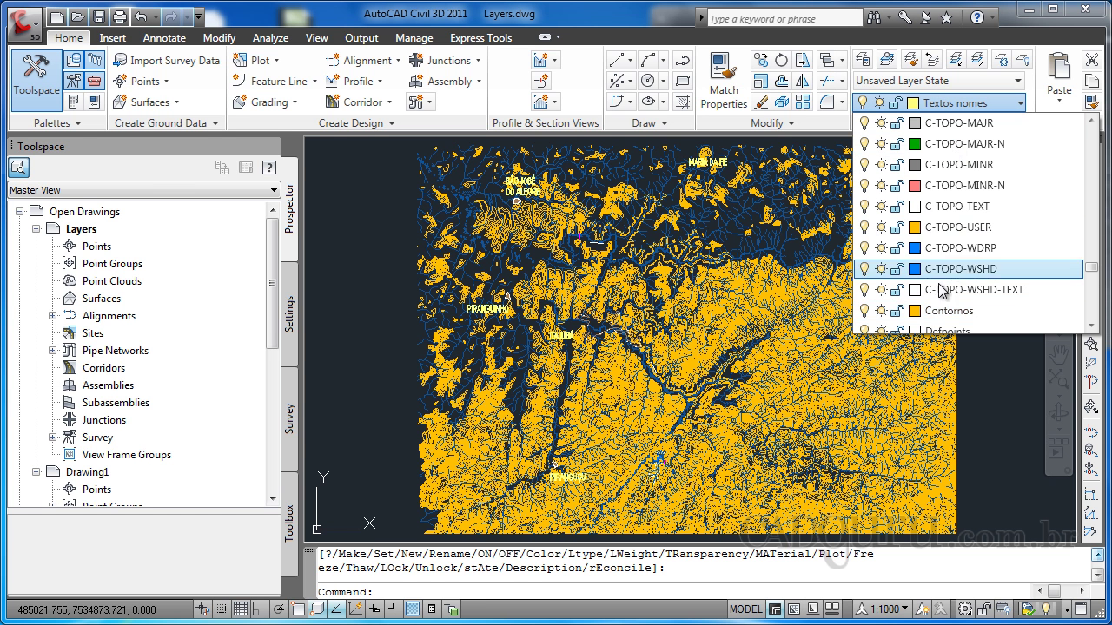
pyautogui.click(882, 311)
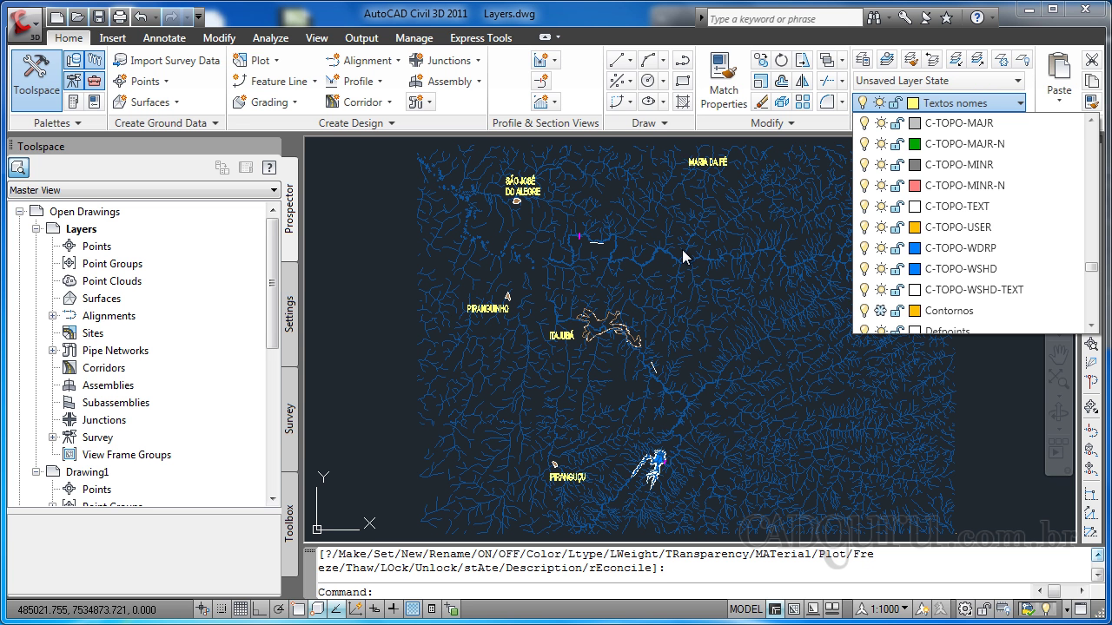
pyautogui.click(881, 312)
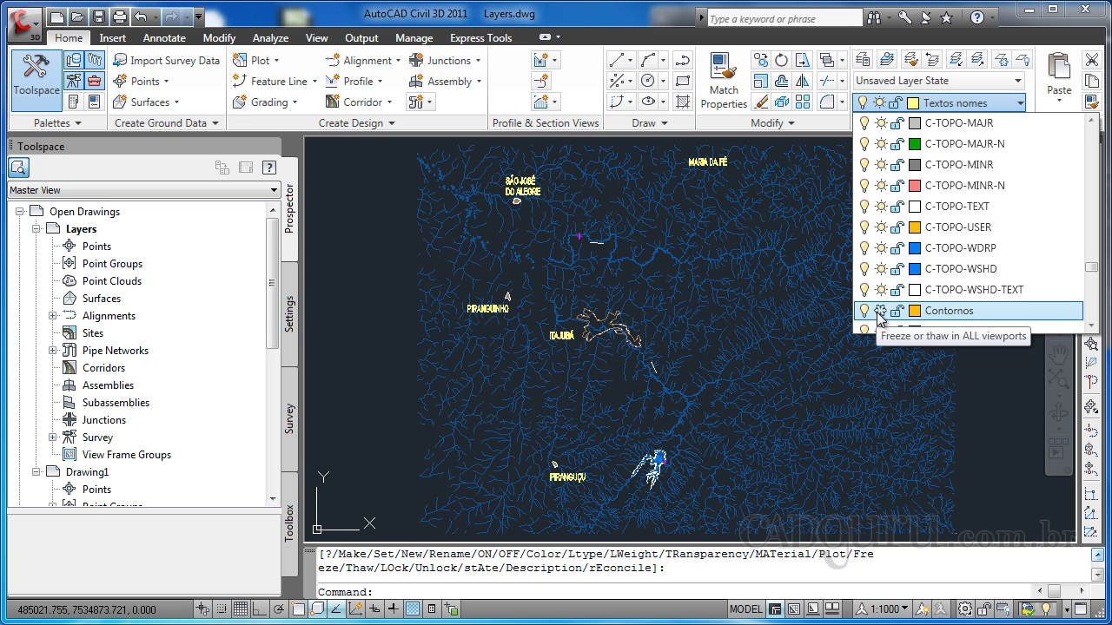
pyautogui.click(880, 312)
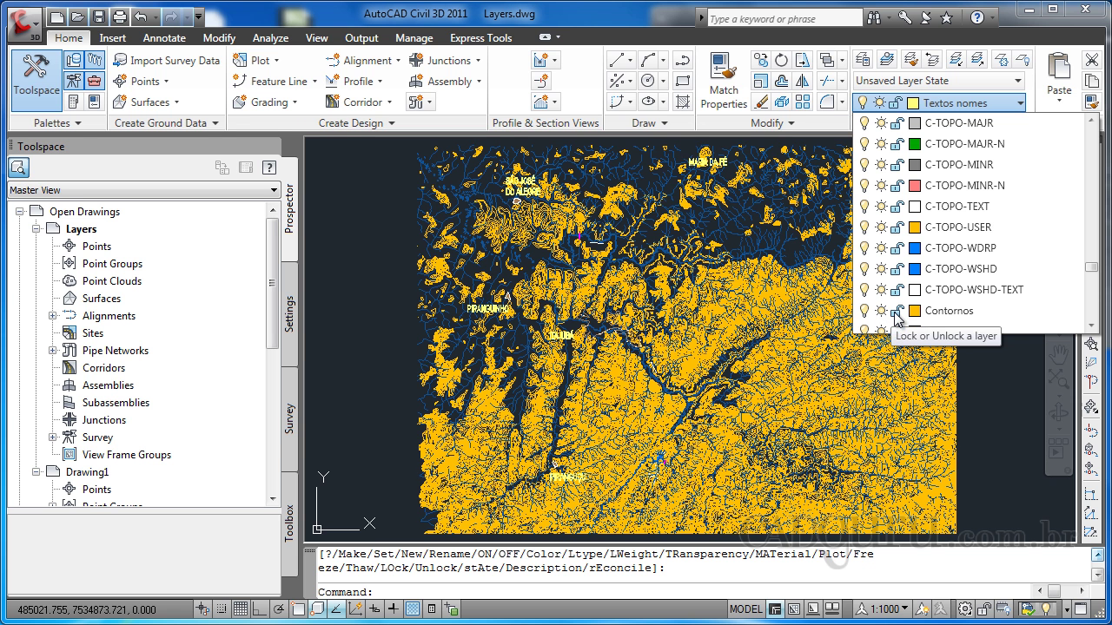
# Lock the Contornos layer and try to erase some of its contour lines.
pyautogui.click(896, 311)
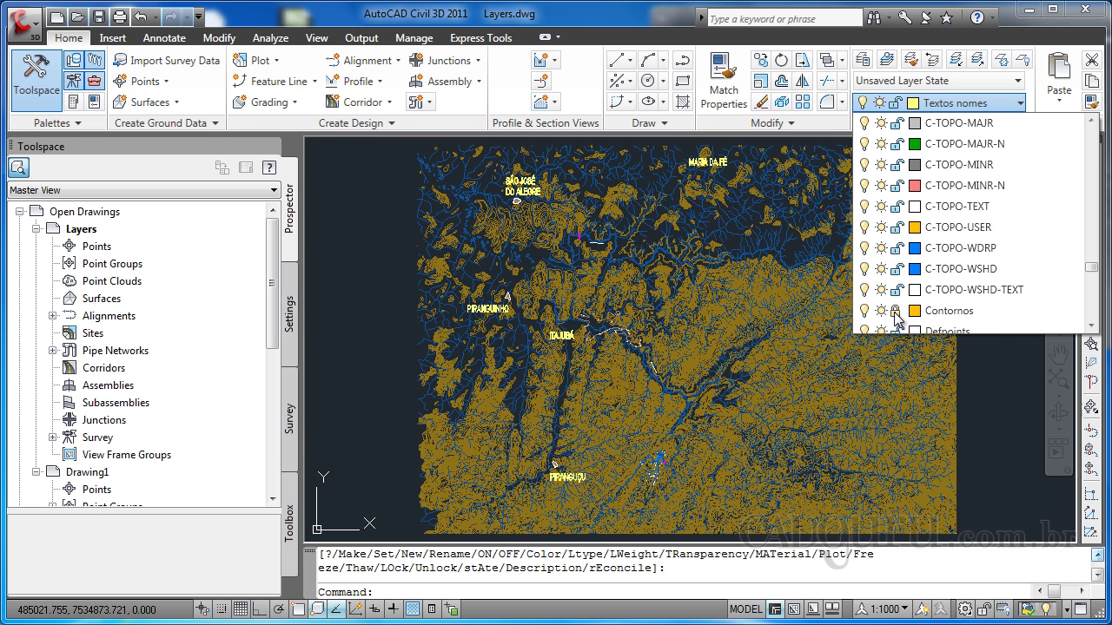
pyautogui.click(777, 289)
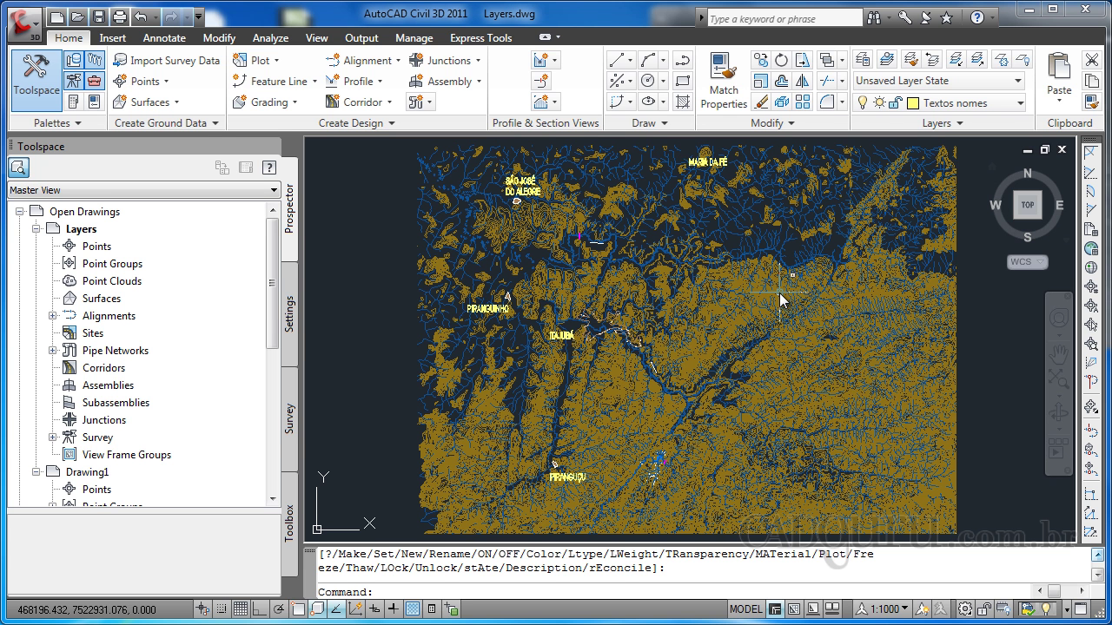
pyautogui.click(779, 292)
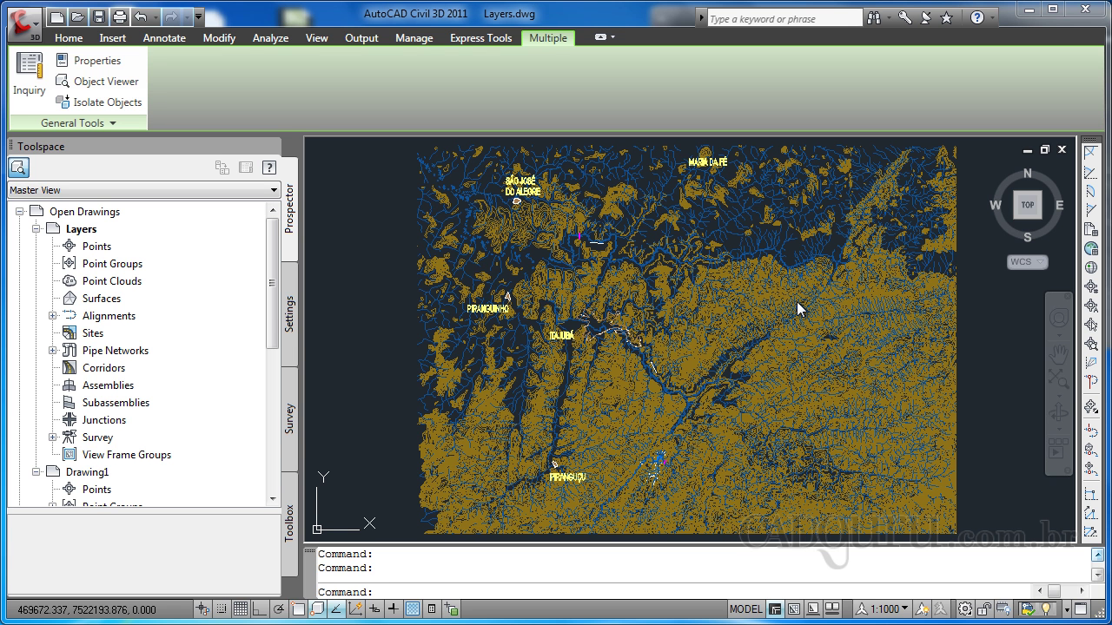
pyautogui.press('Delete')
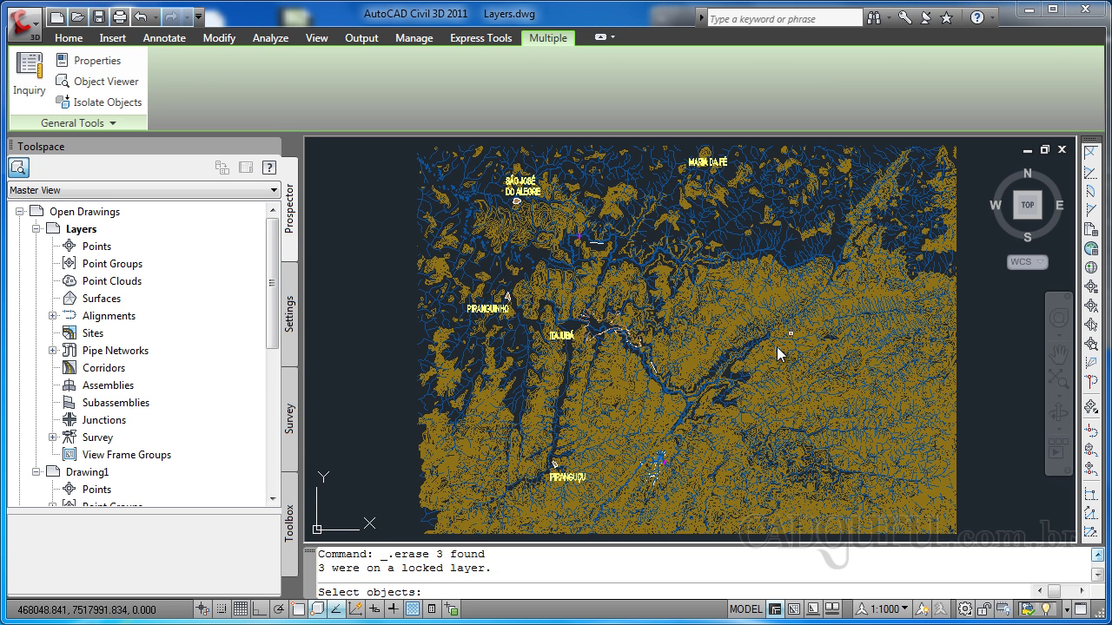
pyautogui.press('Escape')
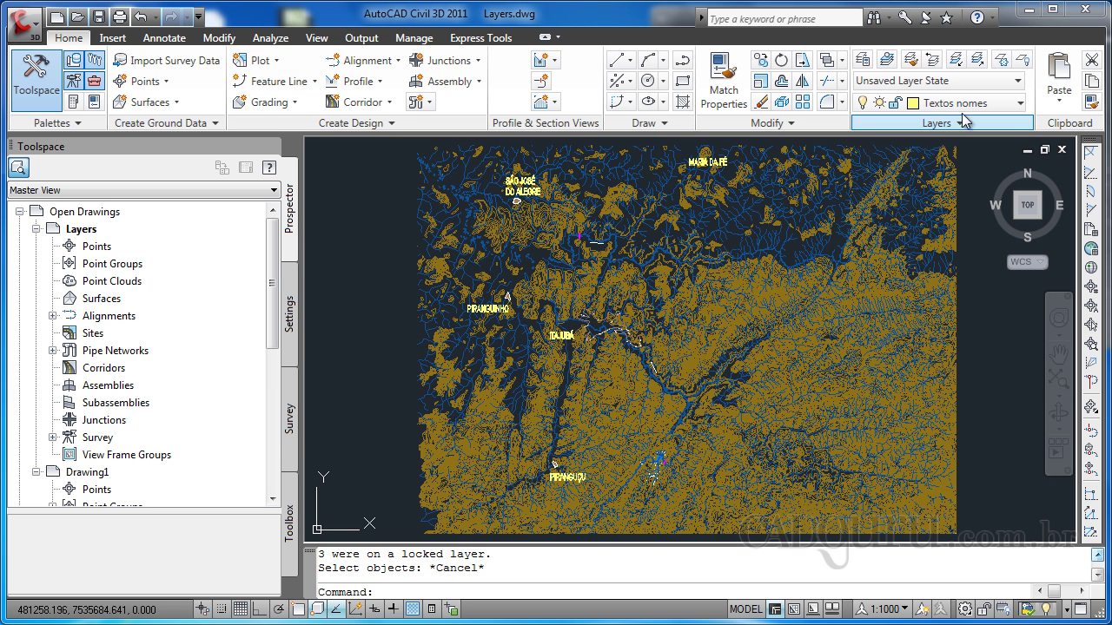
# Lock the Textos nomes layer and try to erase the MARIA DA FÉ place name.
pyautogui.click(972, 106)
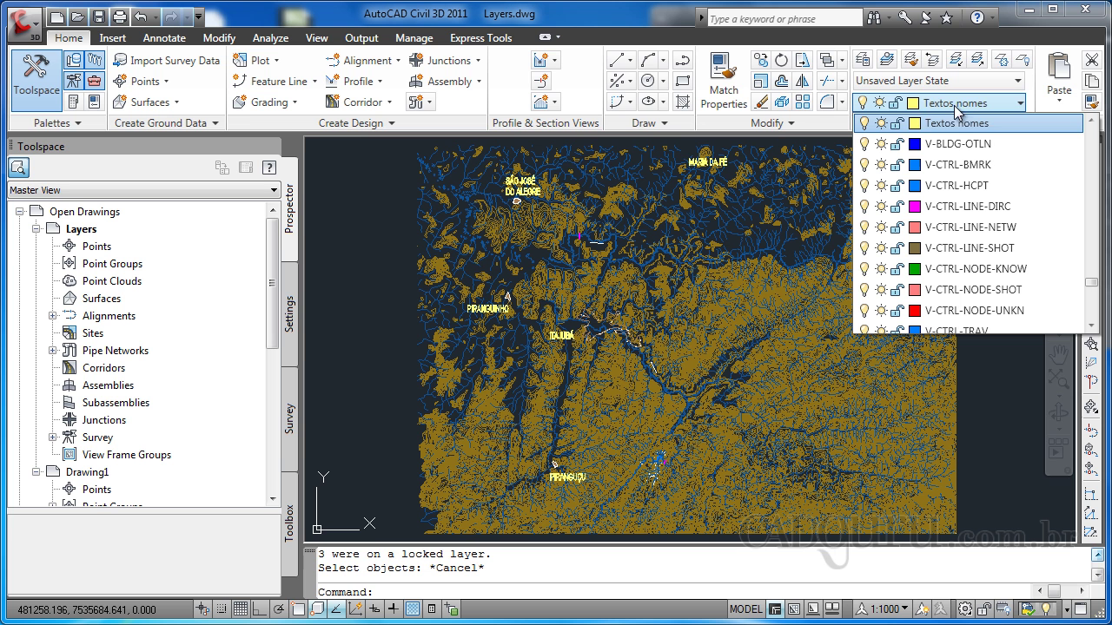
pyautogui.click(898, 125)
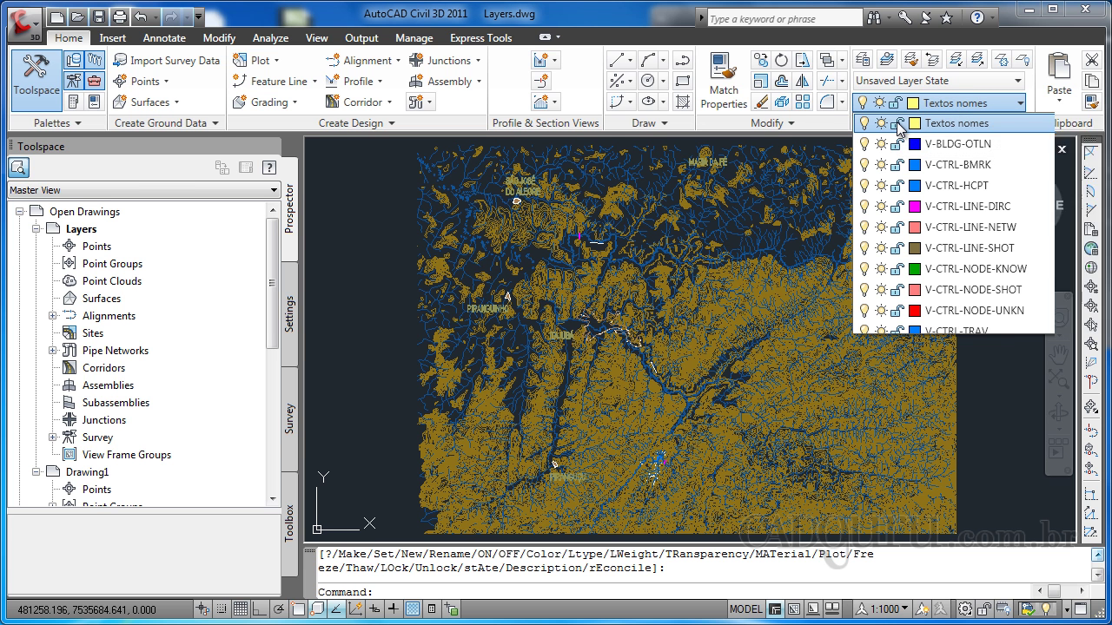
pyautogui.click(705, 165)
pyautogui.press('Delete')
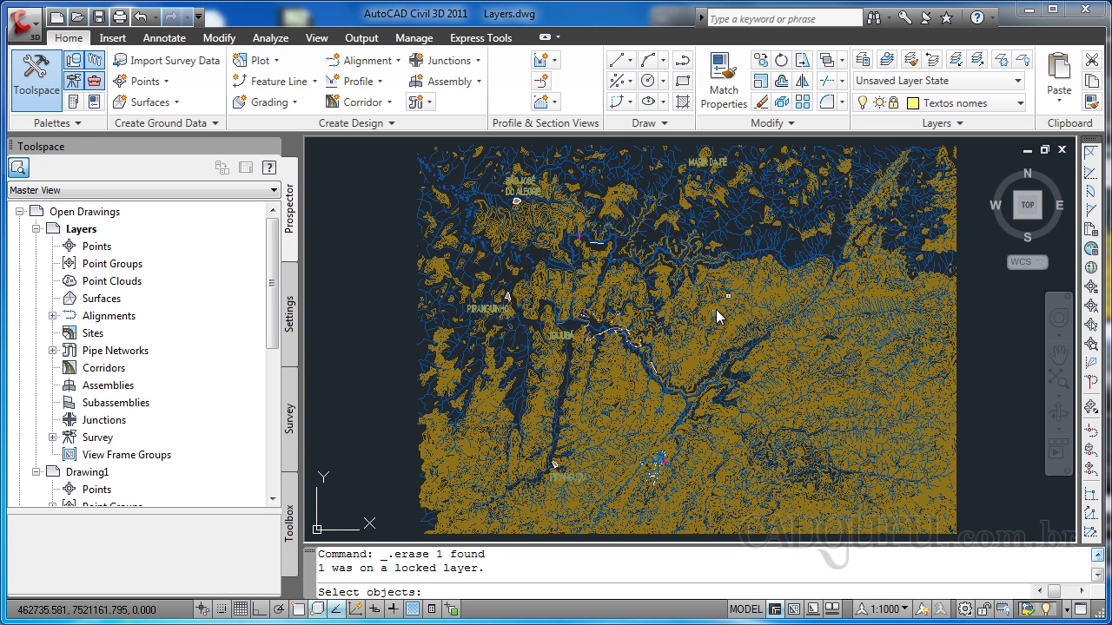
# Unlock the Textos nomes and Contornos layers and close the layer list.
pyautogui.click(1002, 108)
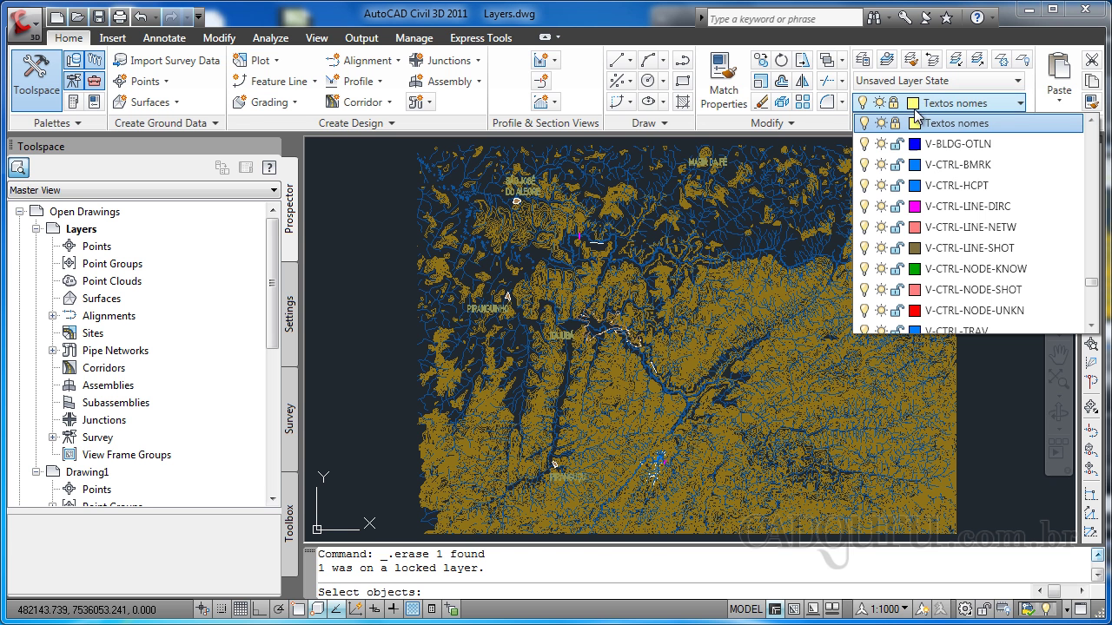
pyautogui.click(898, 125)
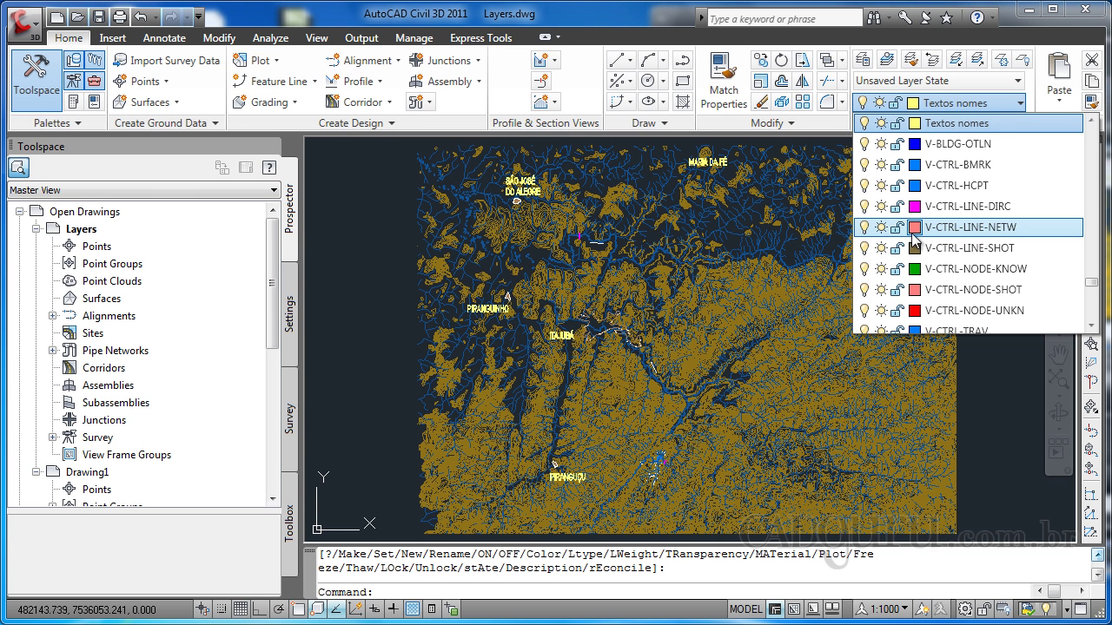
pyautogui.scroll(5, 912, 245)
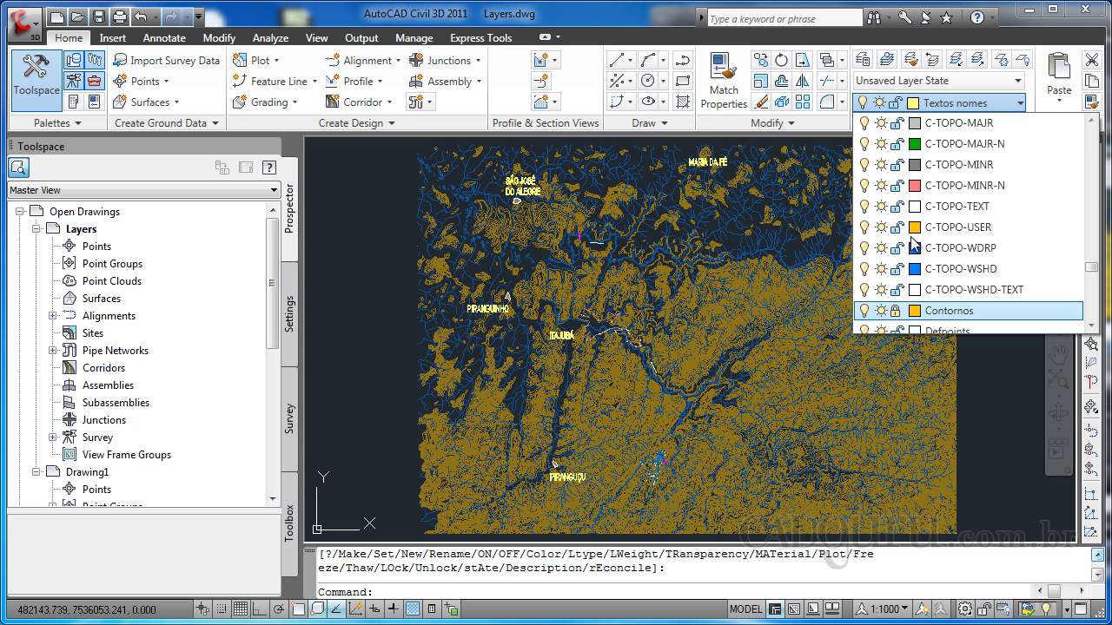
pyautogui.click(896, 310)
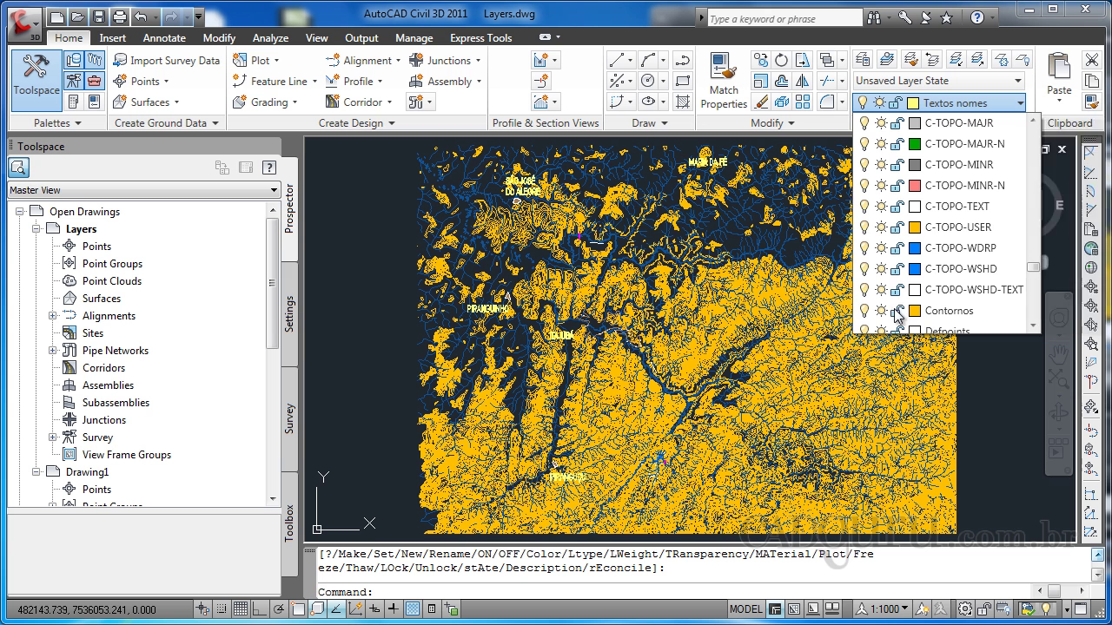
pyautogui.click(728, 302)
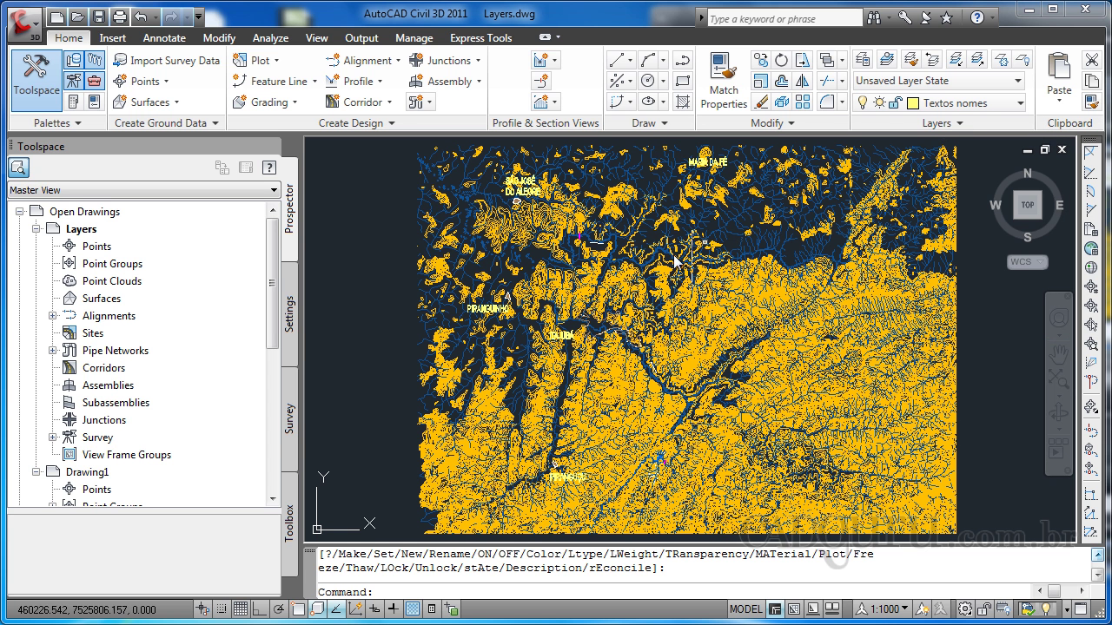
# Move the SÃO JOSÉ DO ALEGRE place name to the V-CTRL-LINE-DIRC layer and clear the selection.
pyautogui.click(517, 189)
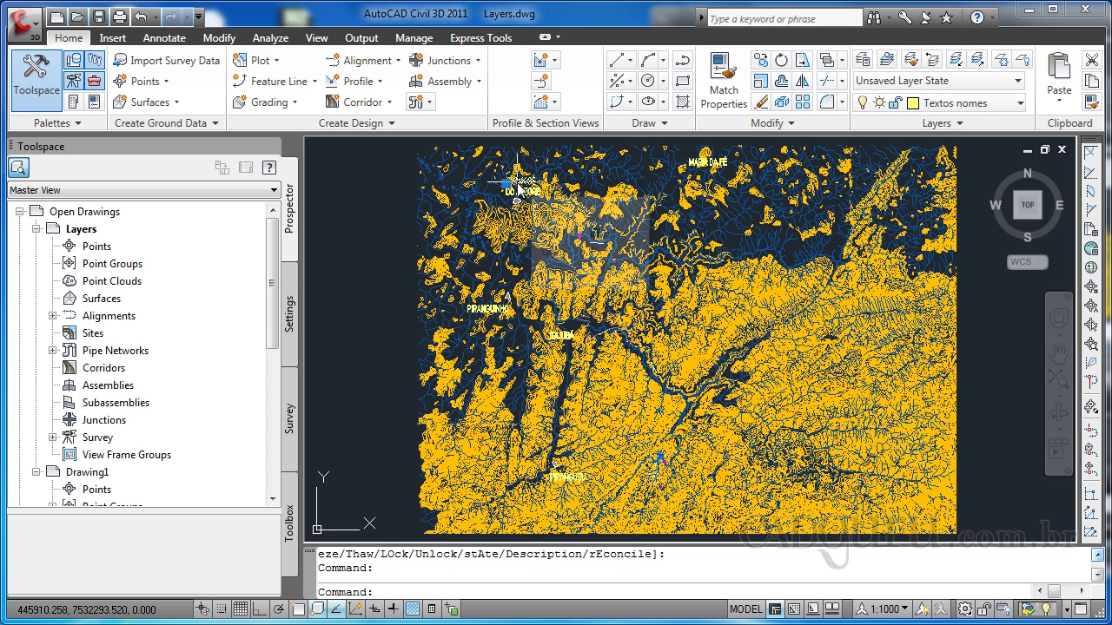
pyautogui.click(521, 183)
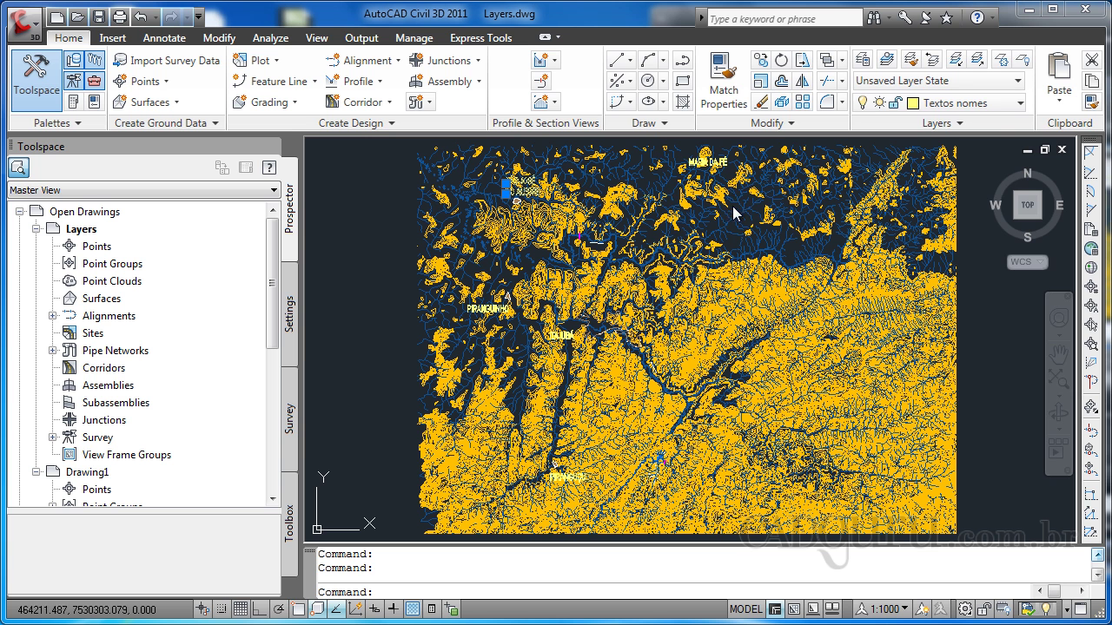
pyautogui.click(1020, 103)
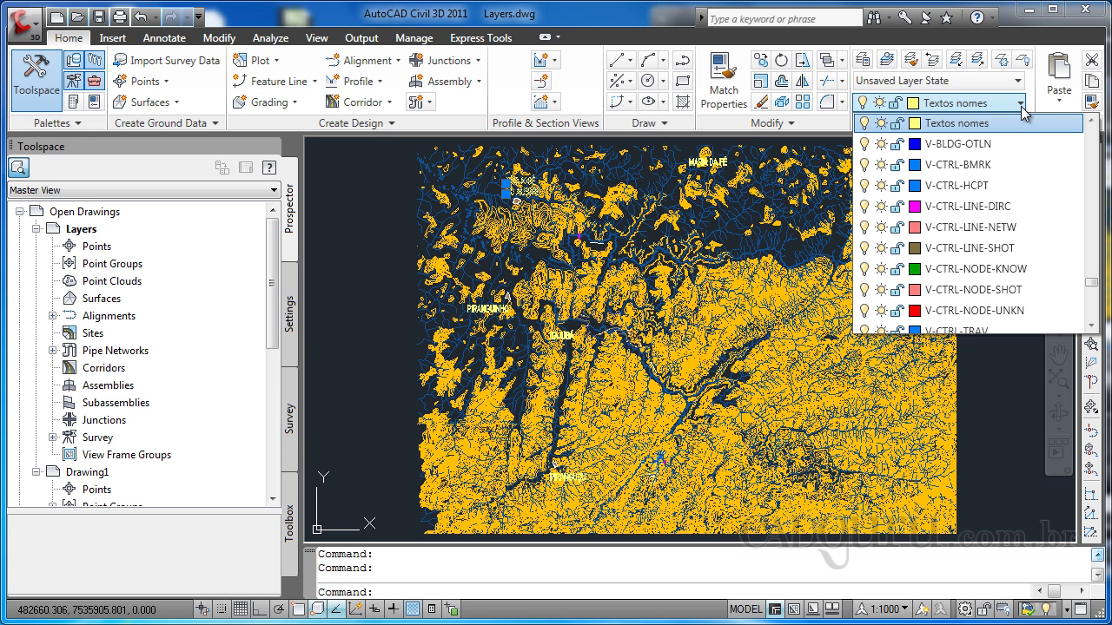
pyautogui.click(984, 209)
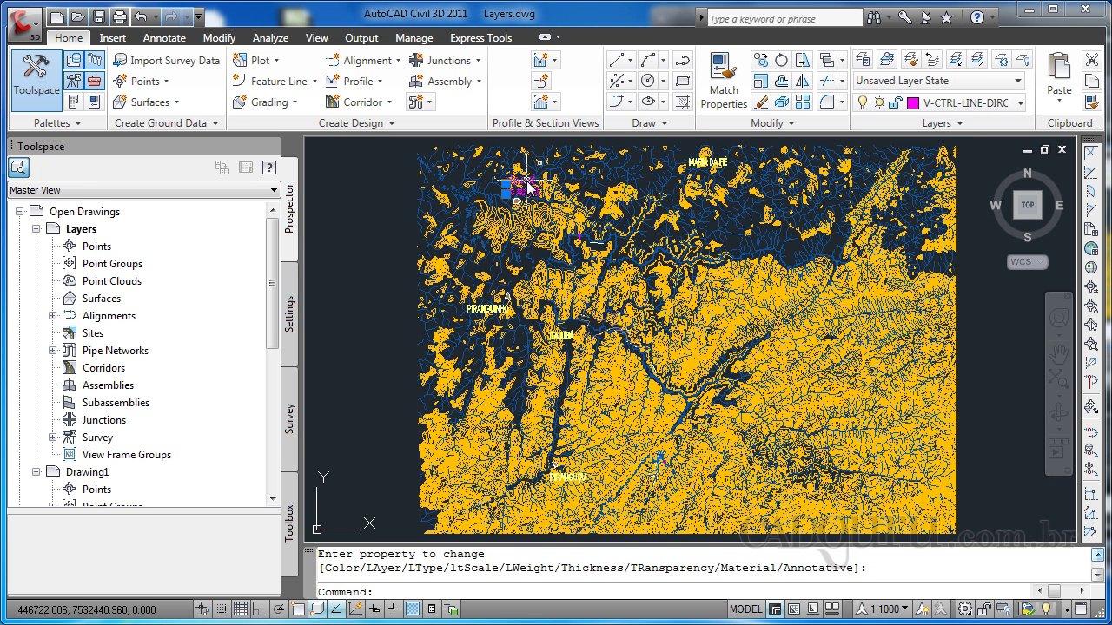
pyautogui.press('Escape')
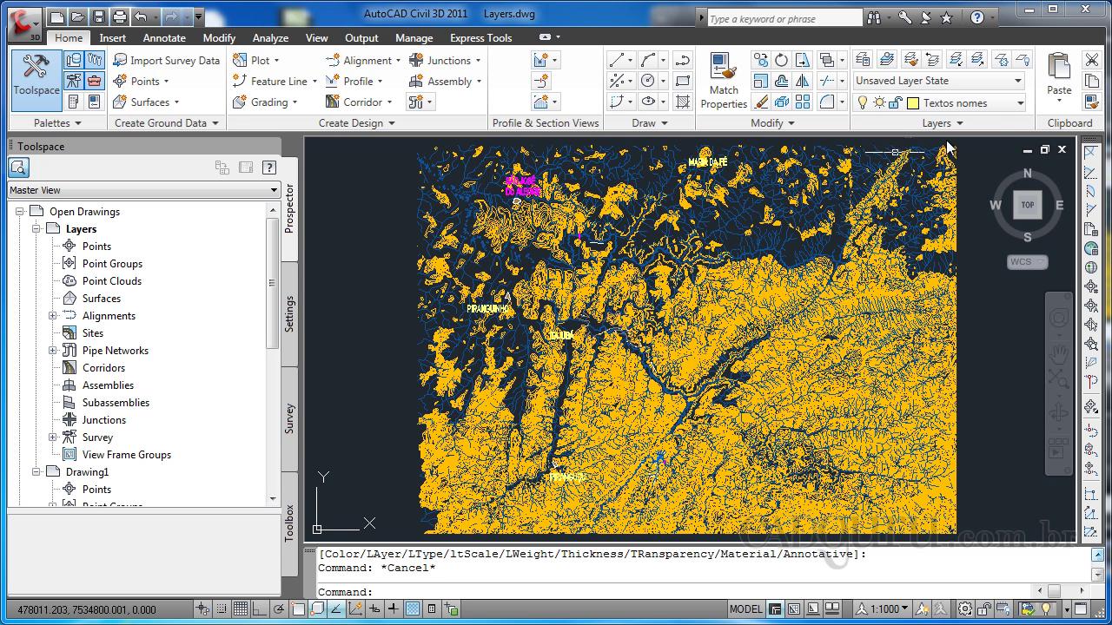
# Turn off the current layer, Textos nomes, accepting that new objects on it will be hidden.
pyautogui.click(1002, 104)
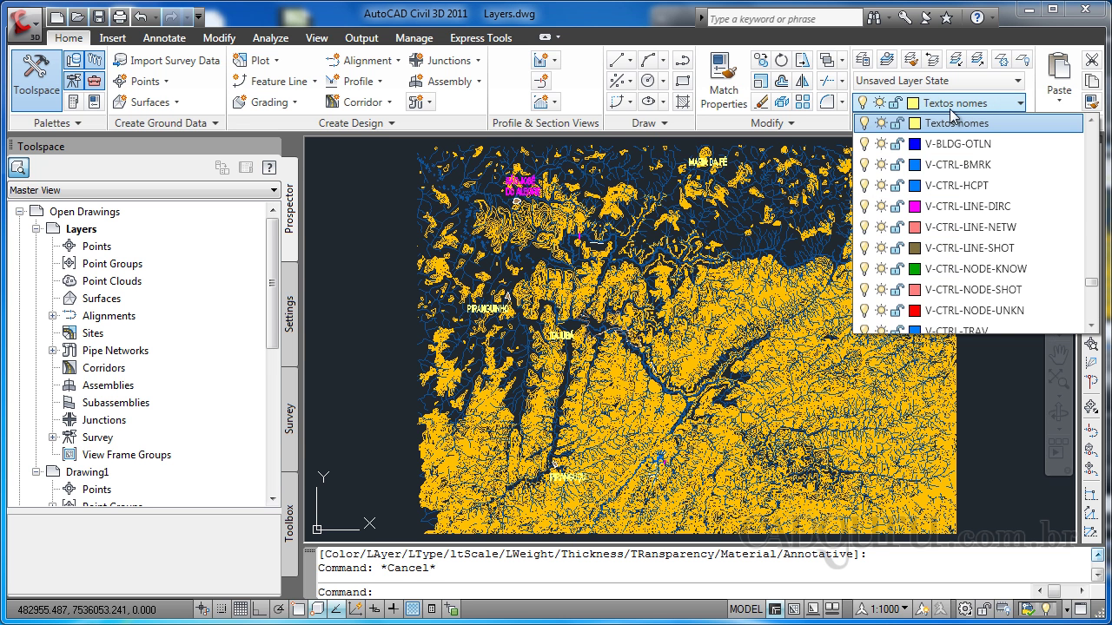
pyautogui.click(865, 124)
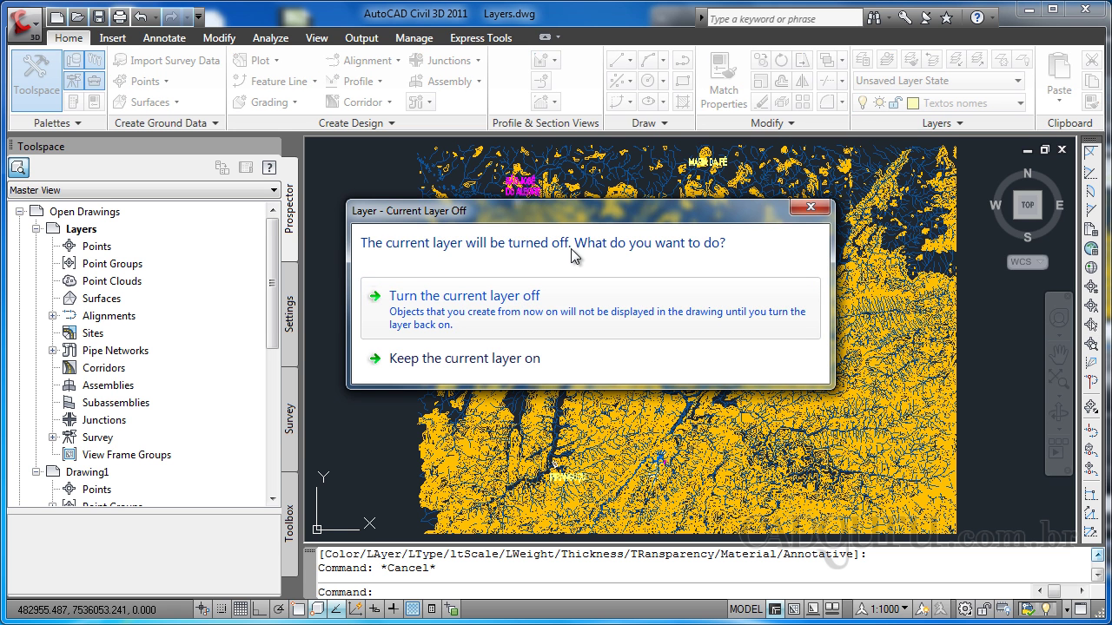
pyautogui.click(477, 329)
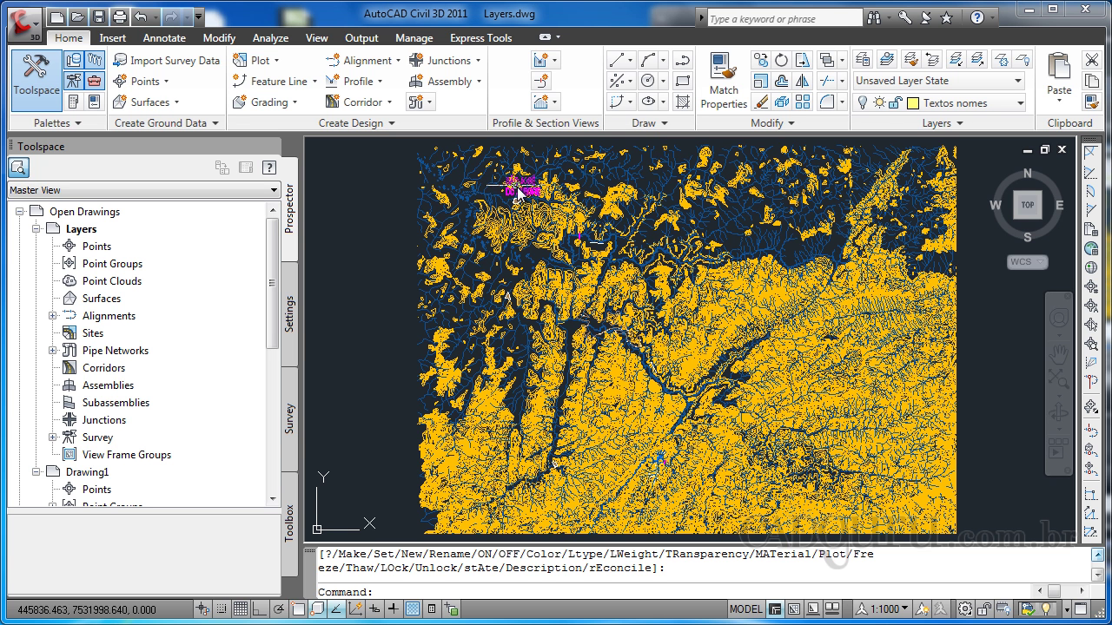
pyautogui.moveTo(522, 199)
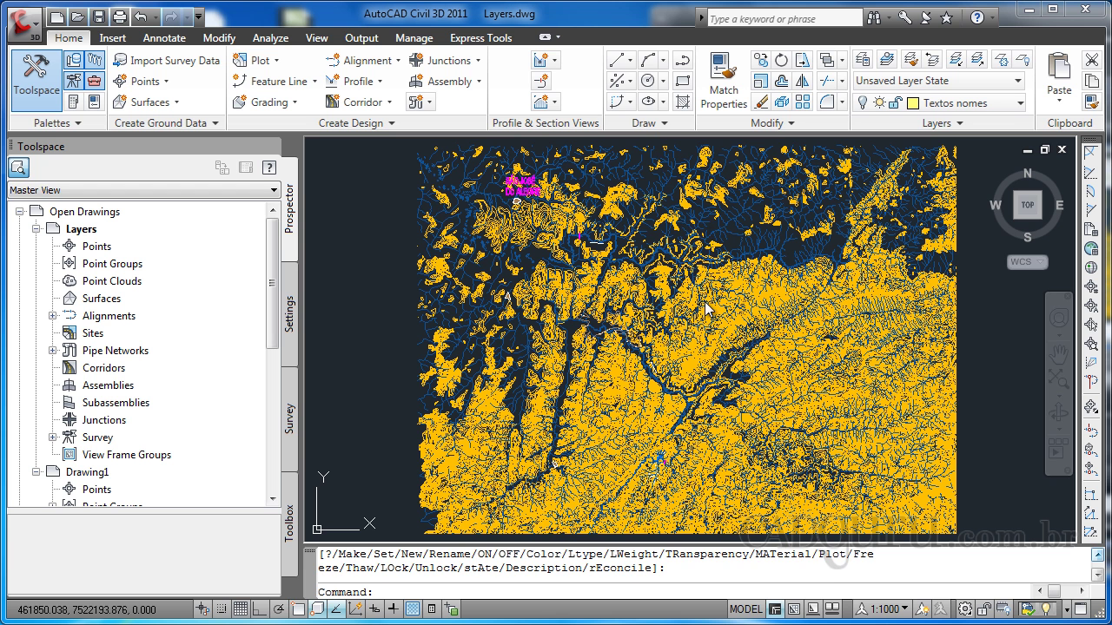
pyautogui.press('Escape')
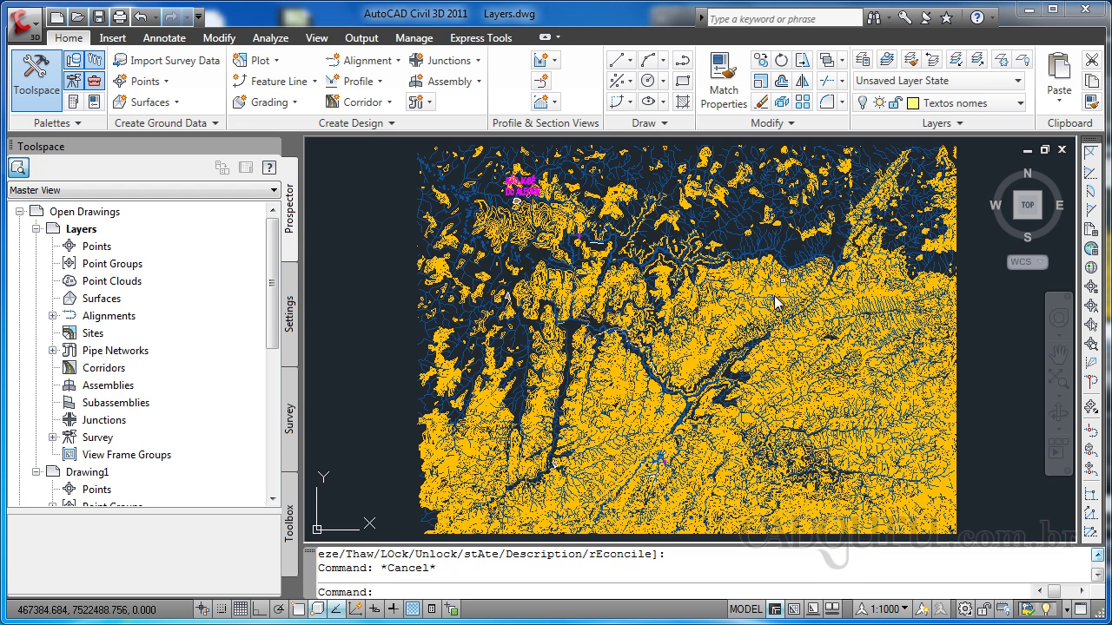
# Try to move a river line from the locked Rios layer to V-CTRL-LINE-DIRC, and dismiss the warning.
pyautogui.click(881, 262)
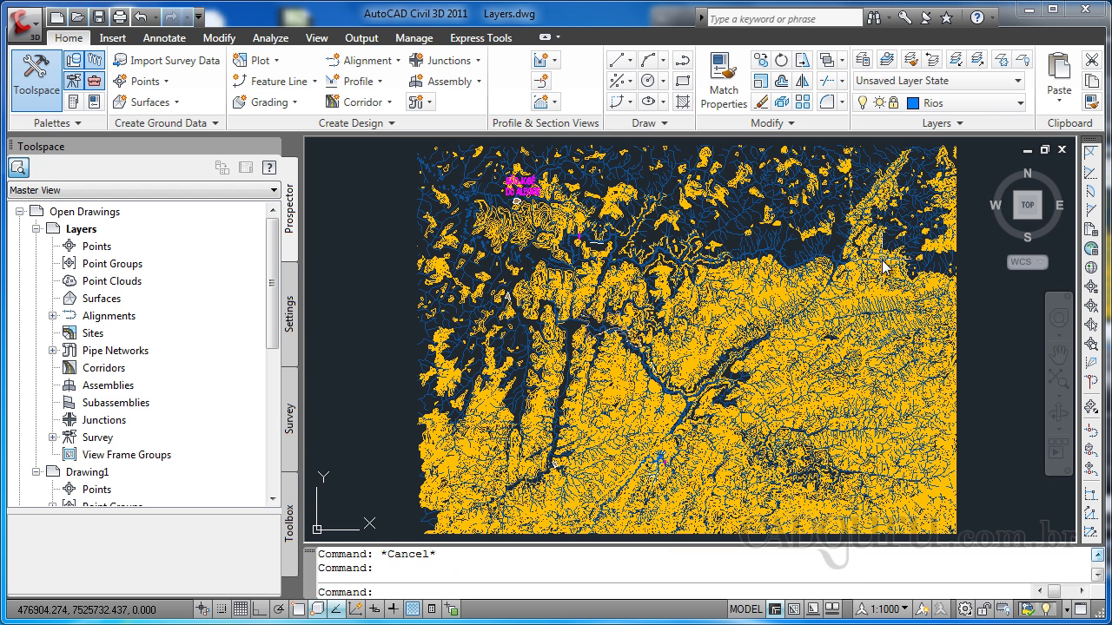
pyautogui.click(1000, 103)
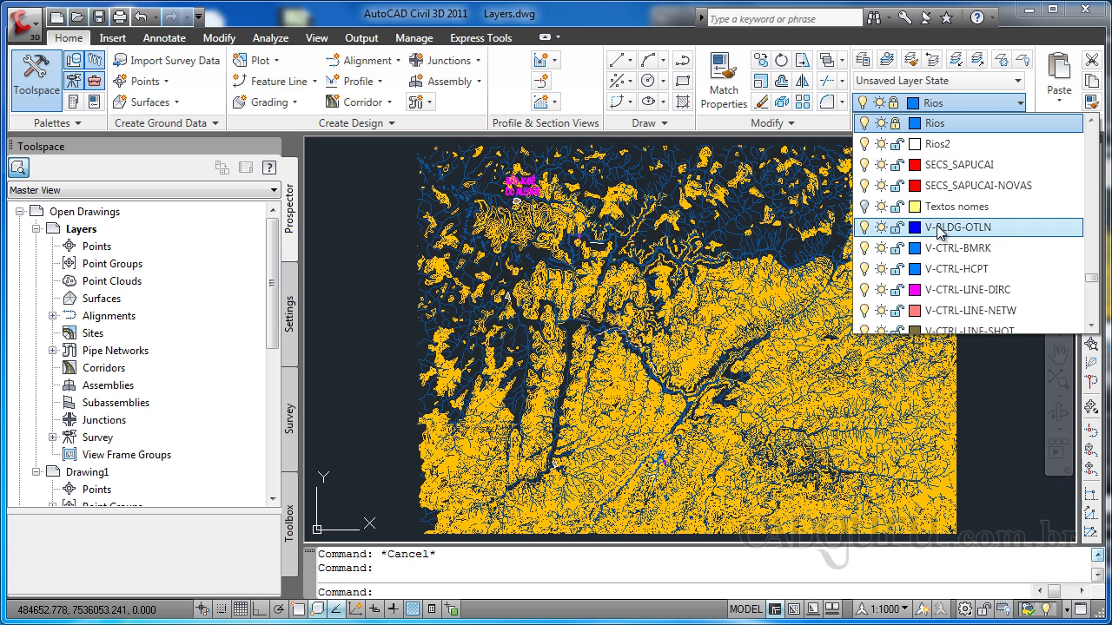
pyautogui.click(930, 291)
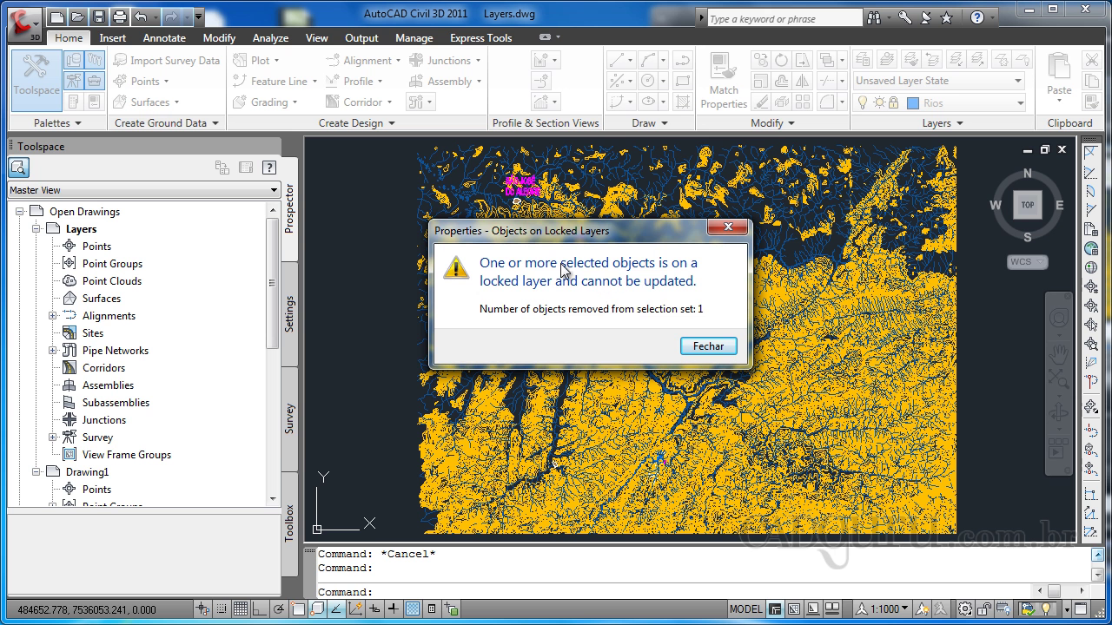
pyautogui.click(708, 346)
# Unlock the Rios layer and close the layer list.
pyautogui.click(1019, 104)
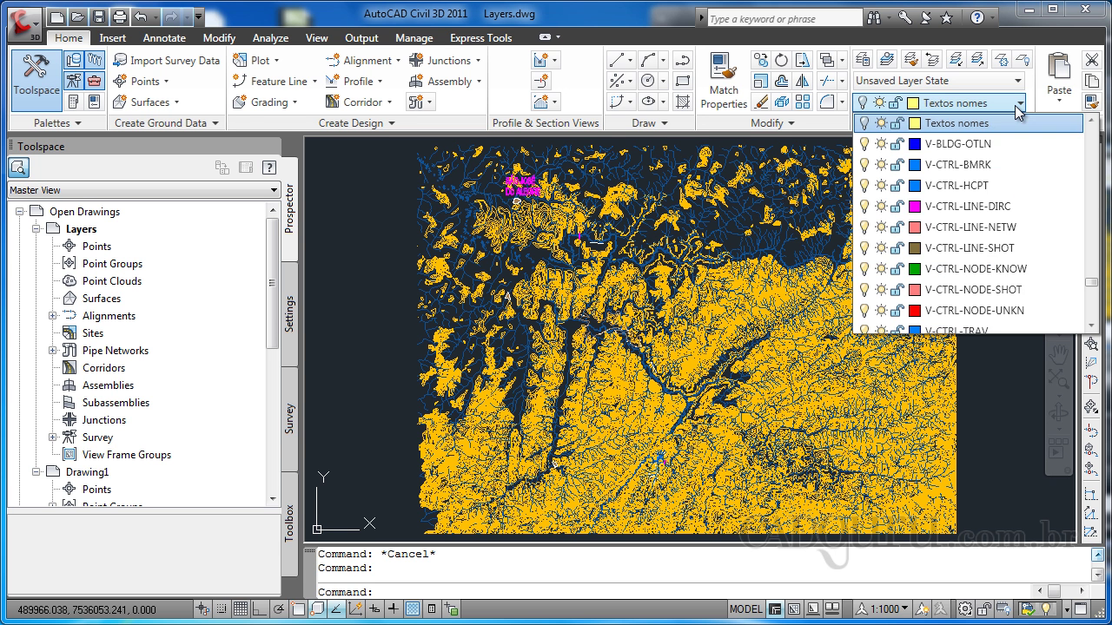
pyautogui.scroll(4, 1019, 112)
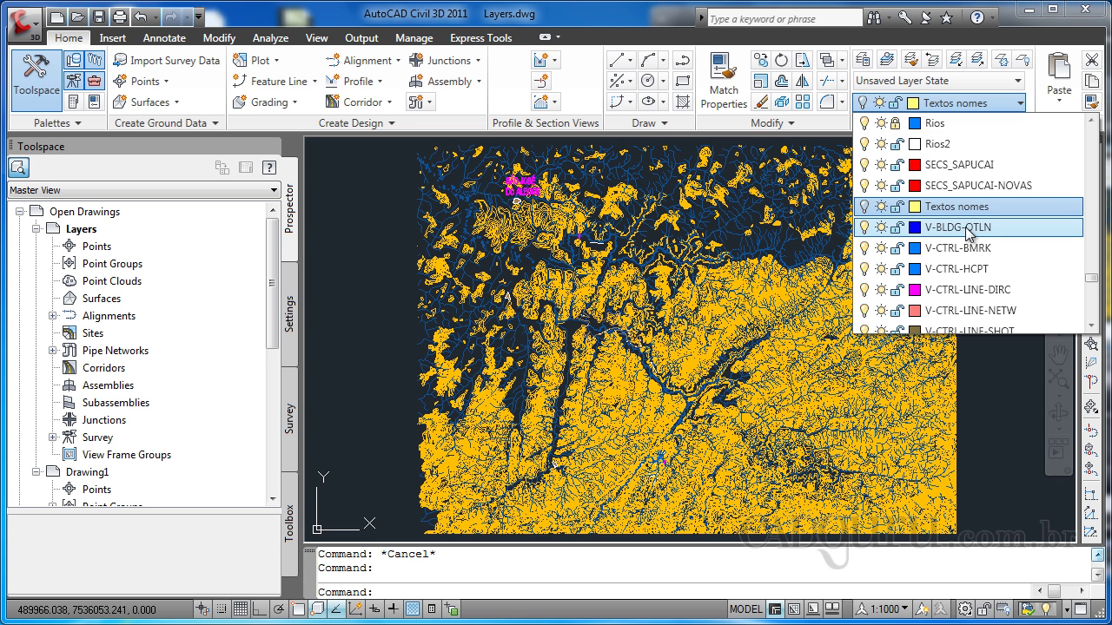
pyautogui.click(895, 124)
pyautogui.click(894, 123)
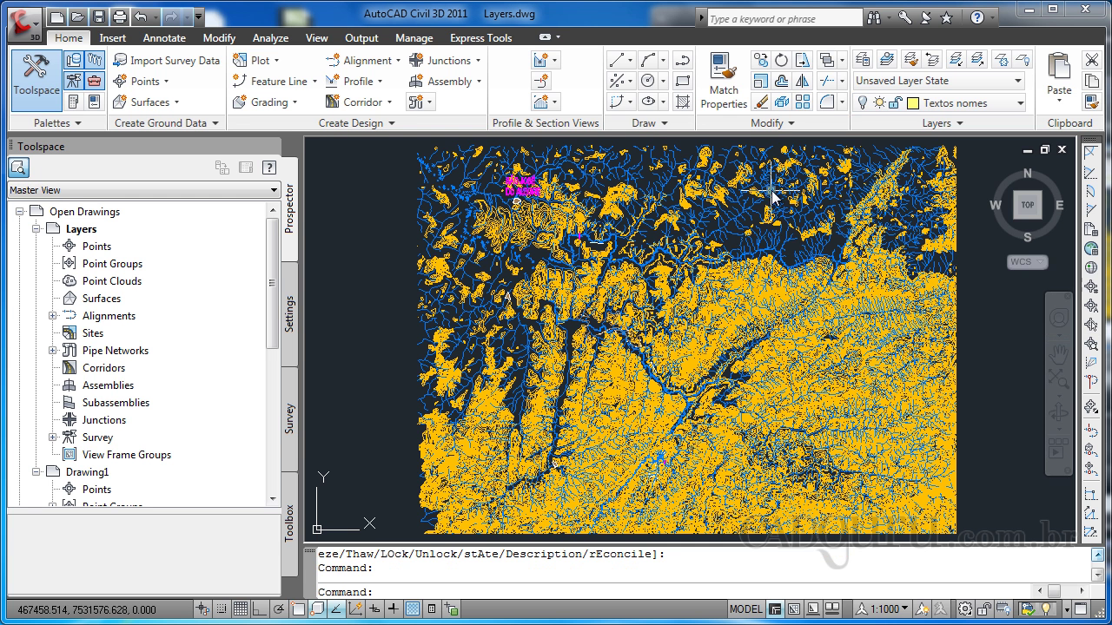
# Move a single river line from the Rios layer to the V-CTRL-LINE-NETW layer and clear the selection.
pyautogui.click(785, 218)
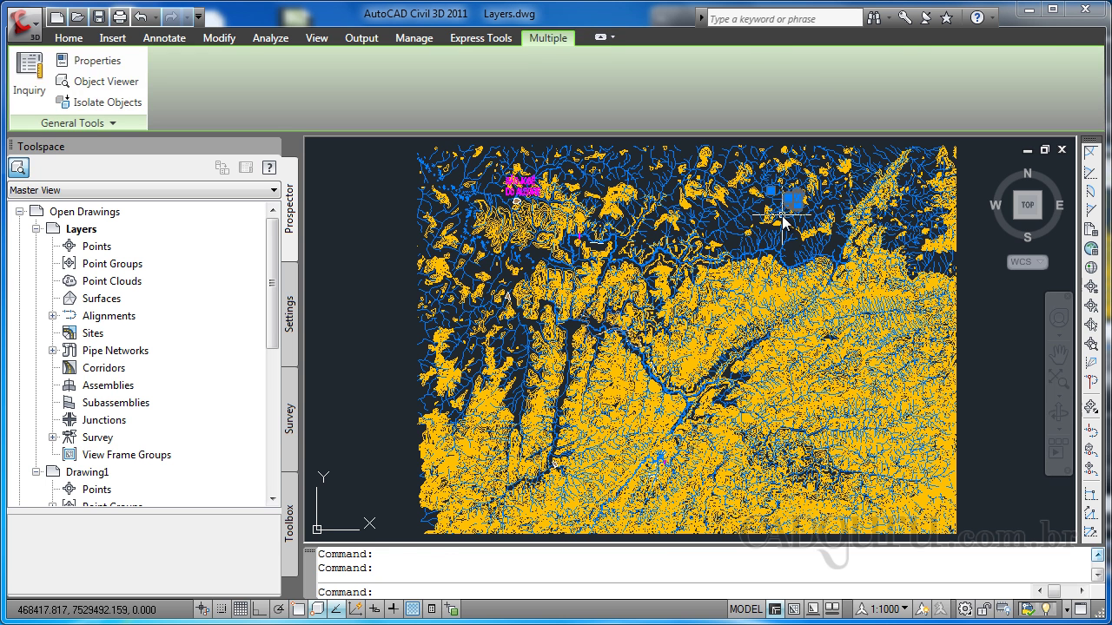
pyautogui.press('Escape')
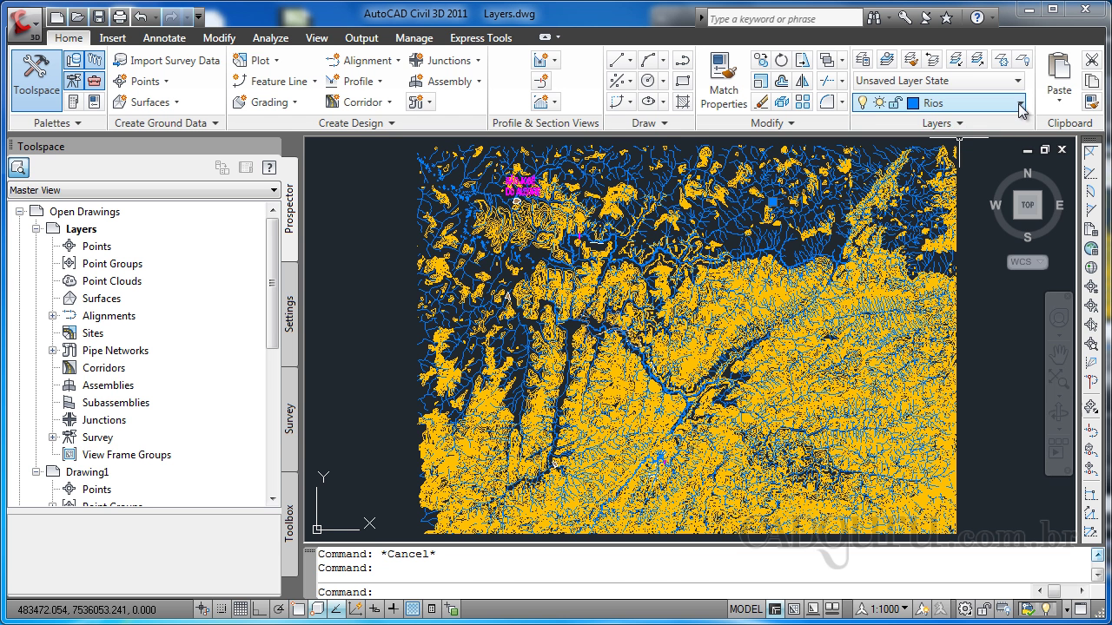
pyautogui.click(1020, 106)
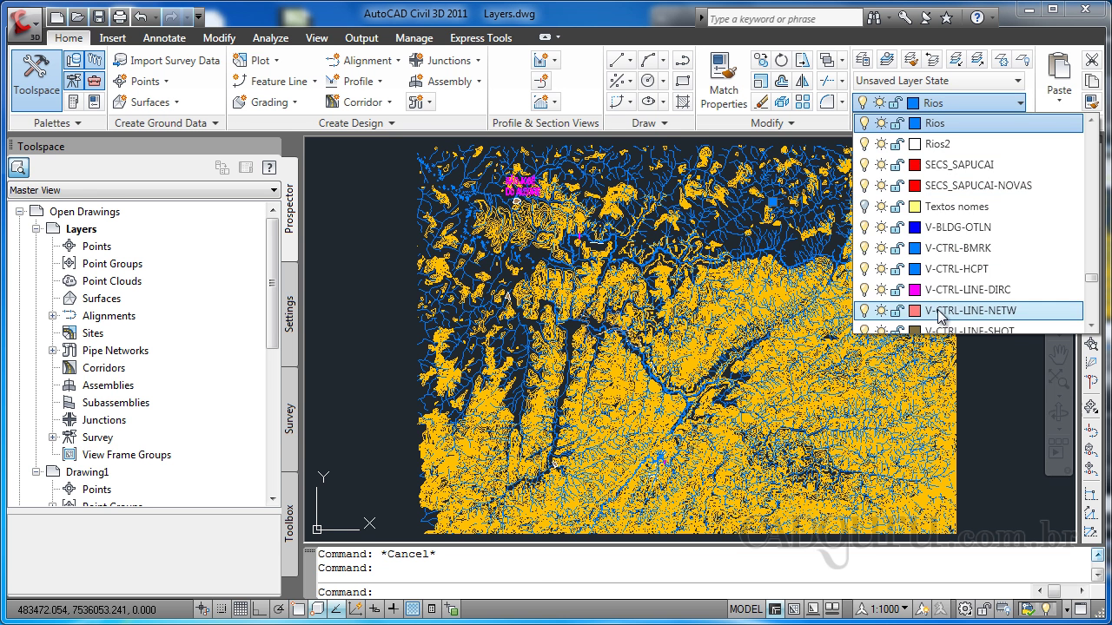
pyautogui.click(939, 311)
pyautogui.press('Escape')
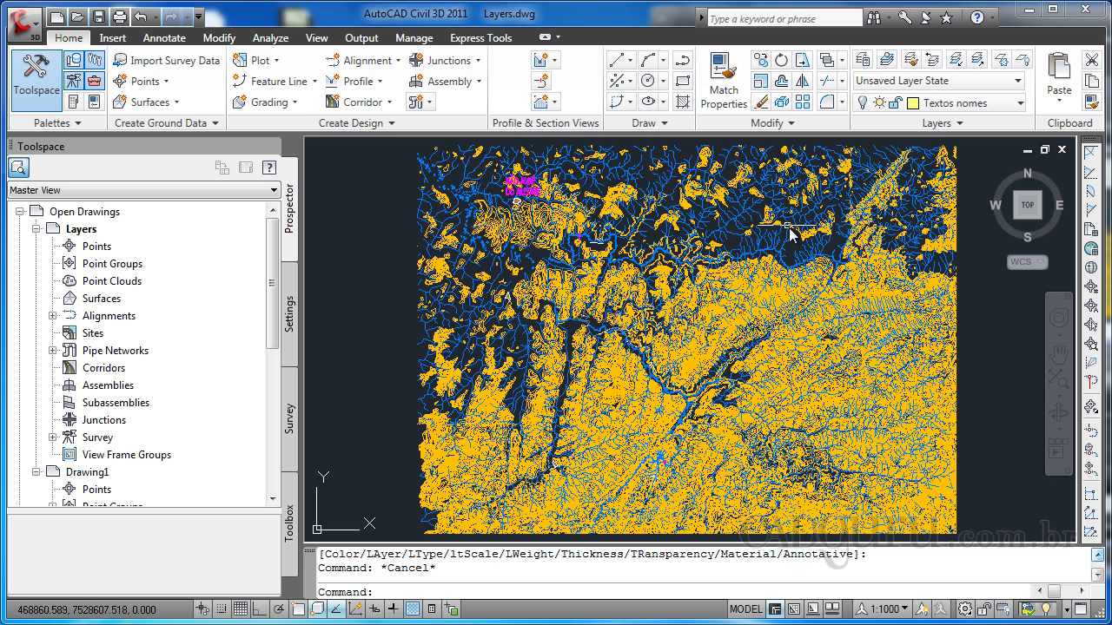